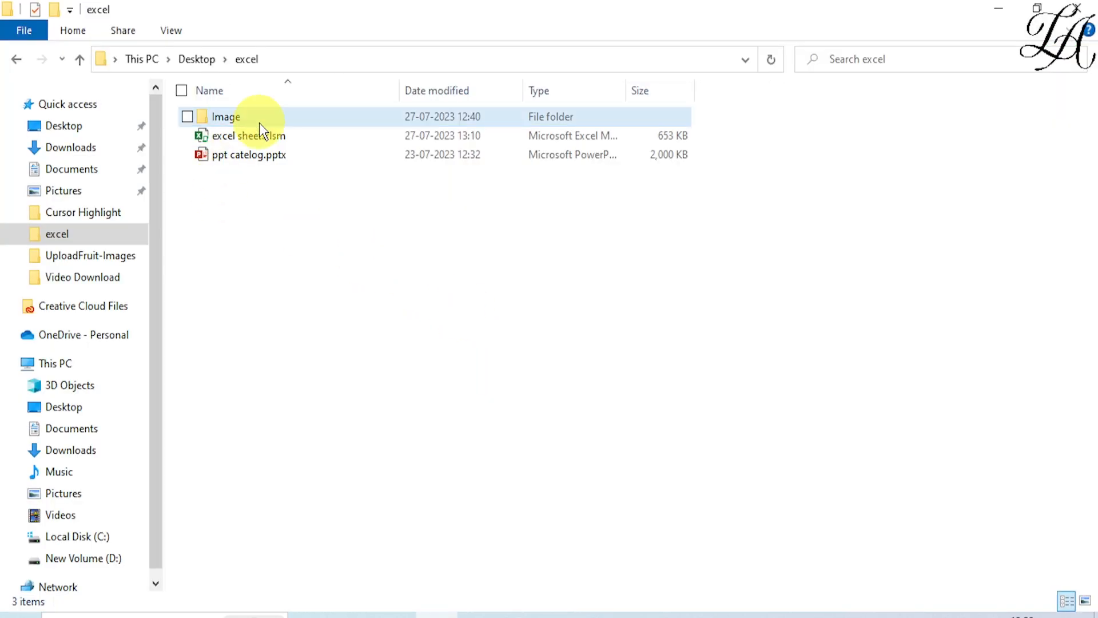
- Examine the furniture pictures in the Desktop\excel\Image folder and the column headings on Sheet6 of excel sheet.xlsm
double_click(258, 117)
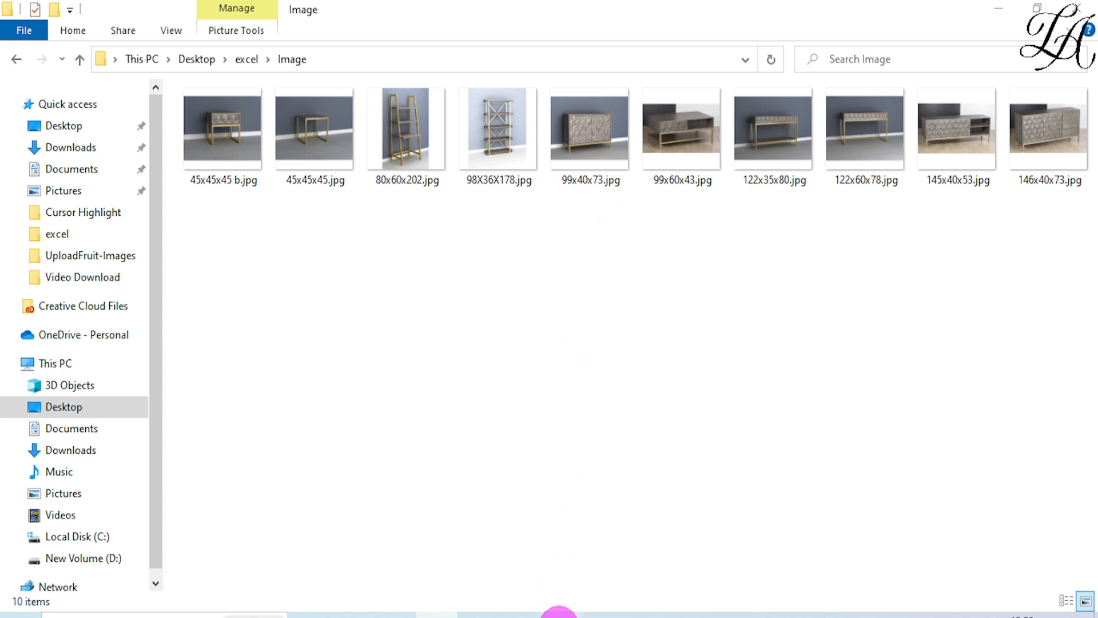
click(559, 611)
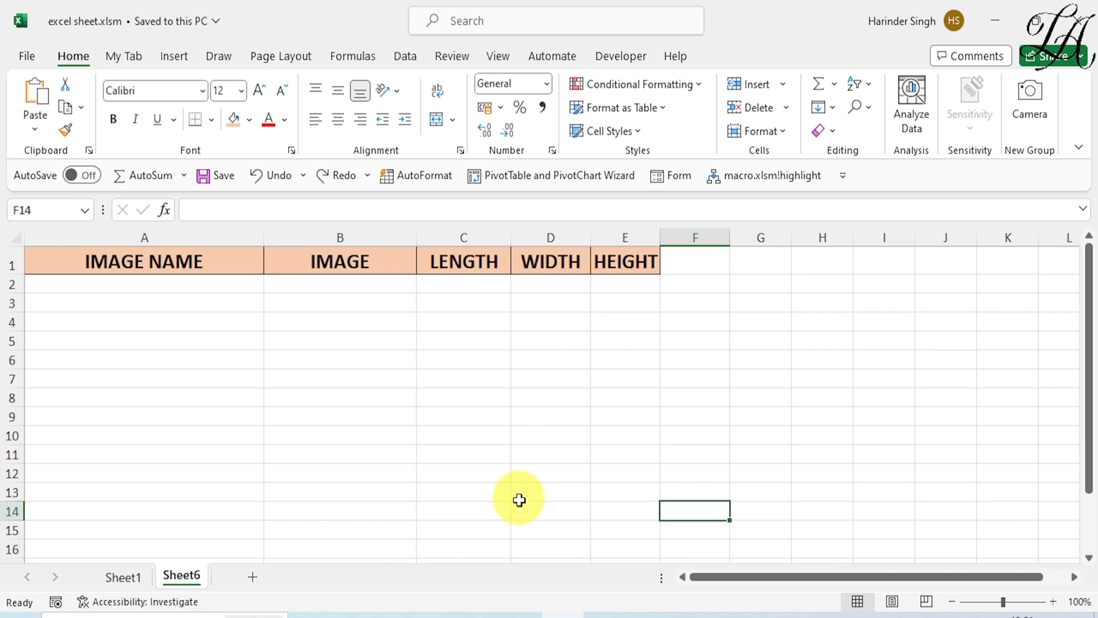
click(437, 615)
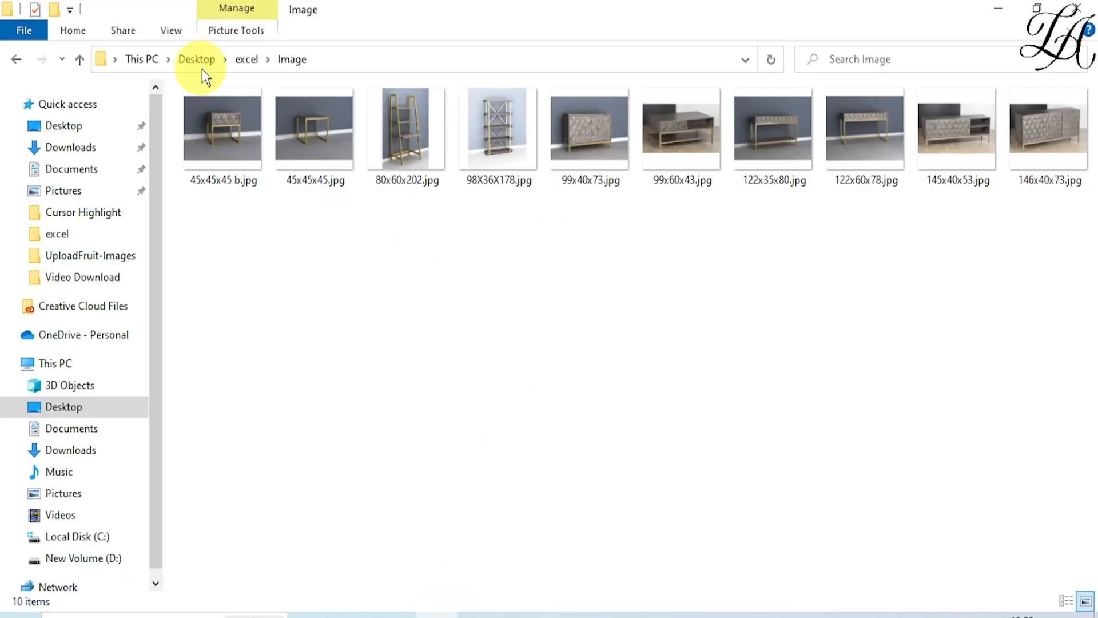
click(240, 59)
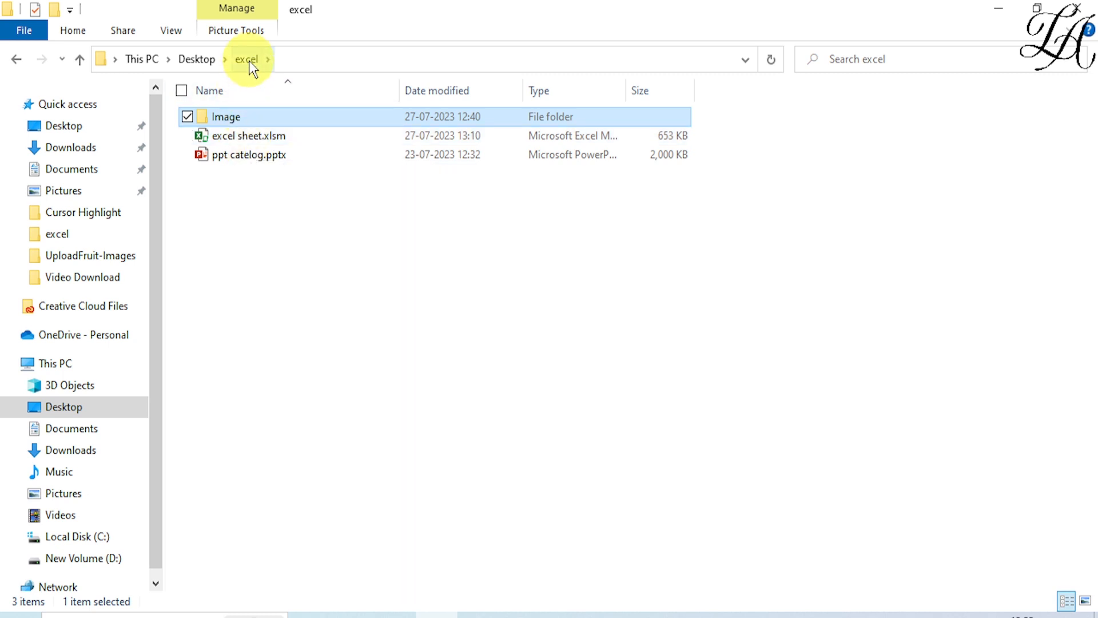
double_click(239, 116)
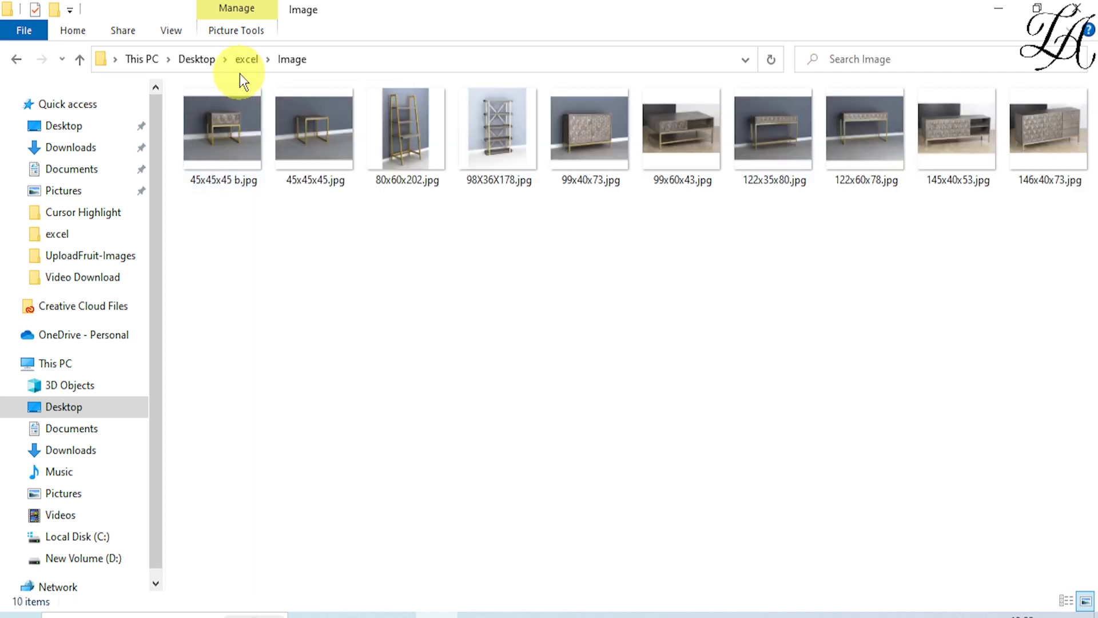
click(242, 63)
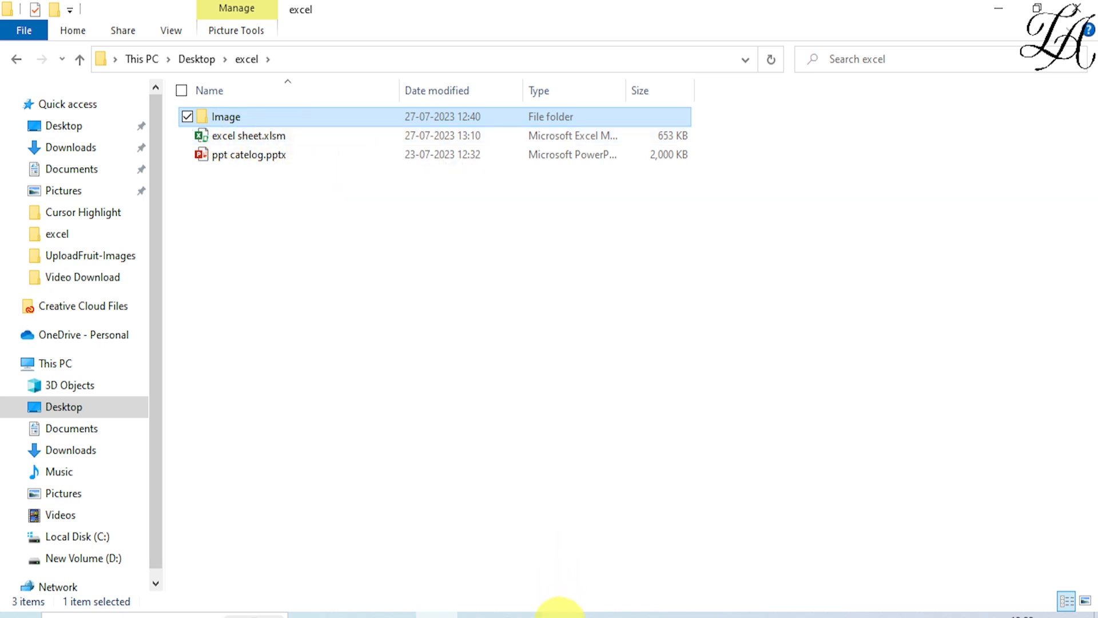
click(560, 607)
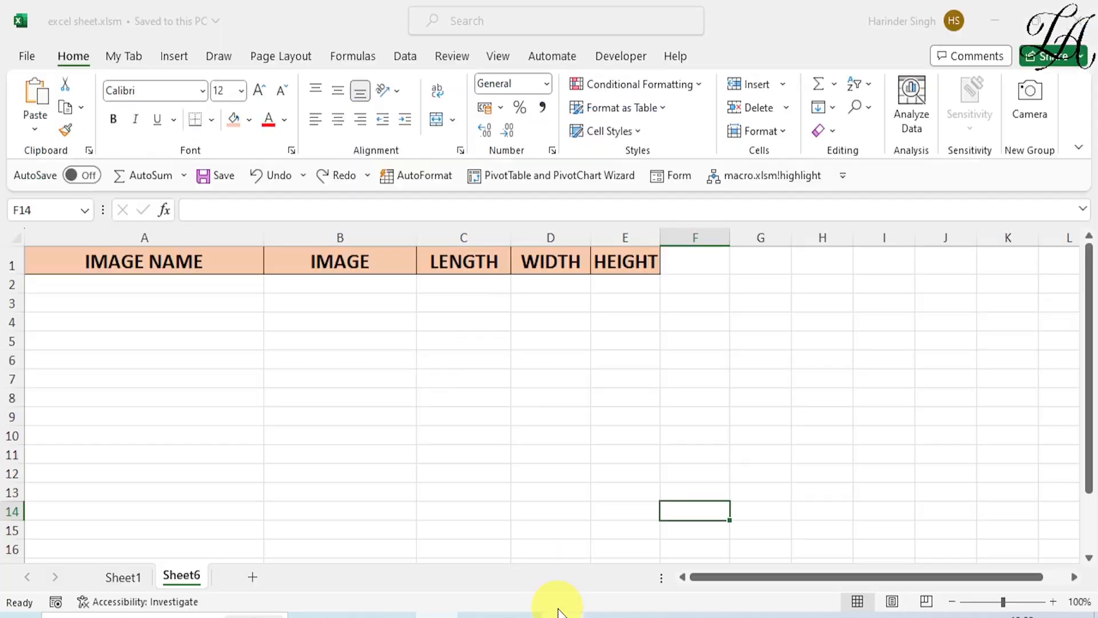
- Copy the file paths of all pictures in the Image folder and paste them into the IMAGE NAME column from cell A2
click(122, 287)
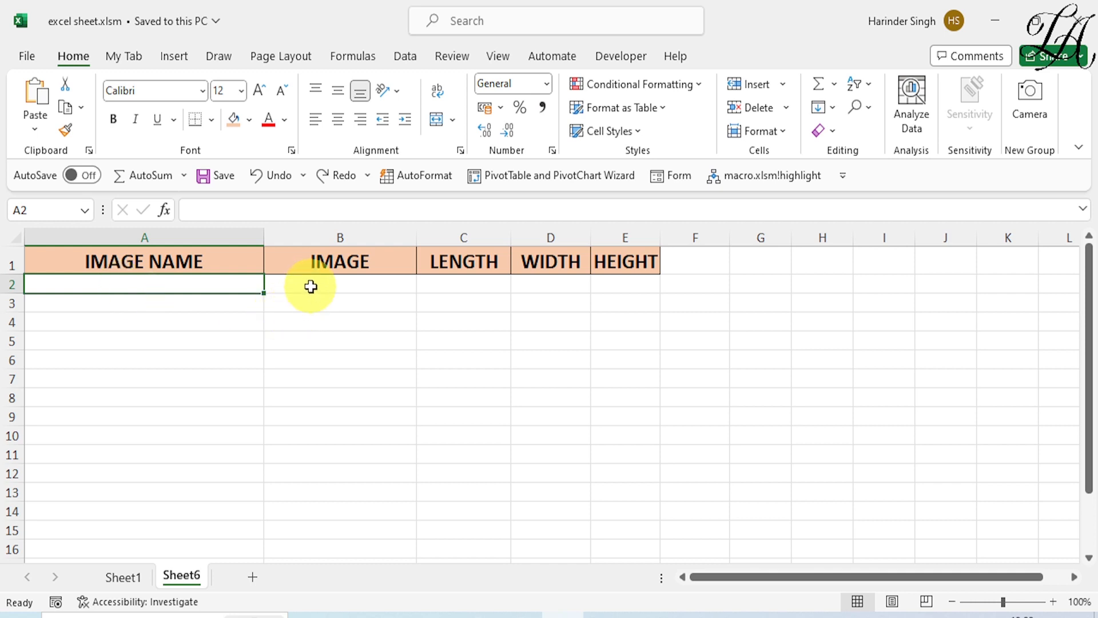
click(171, 283)
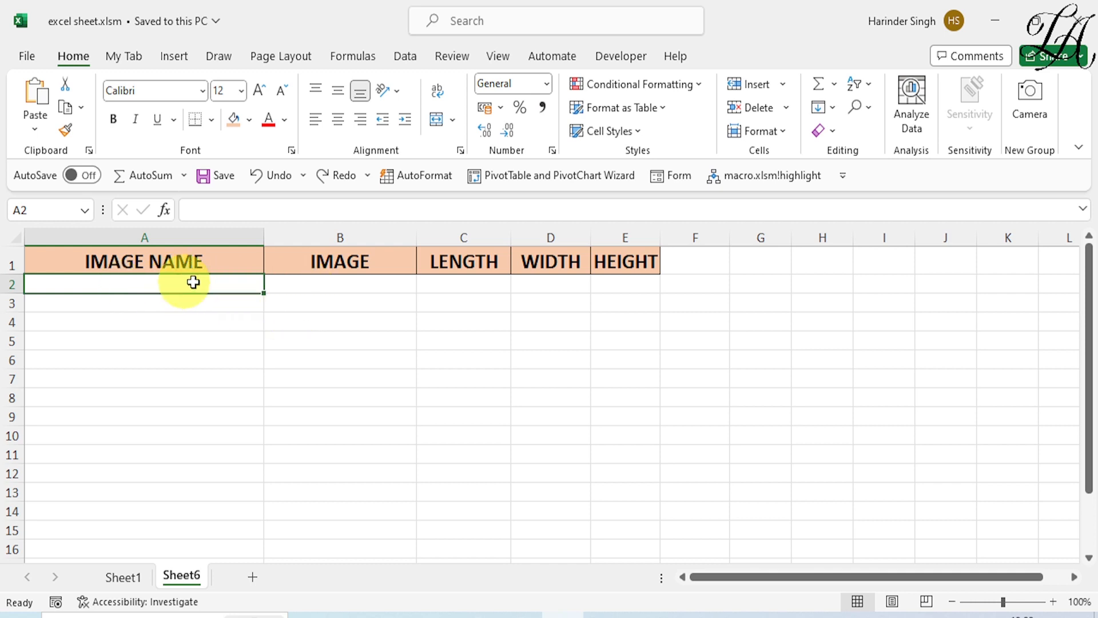
click(429, 607)
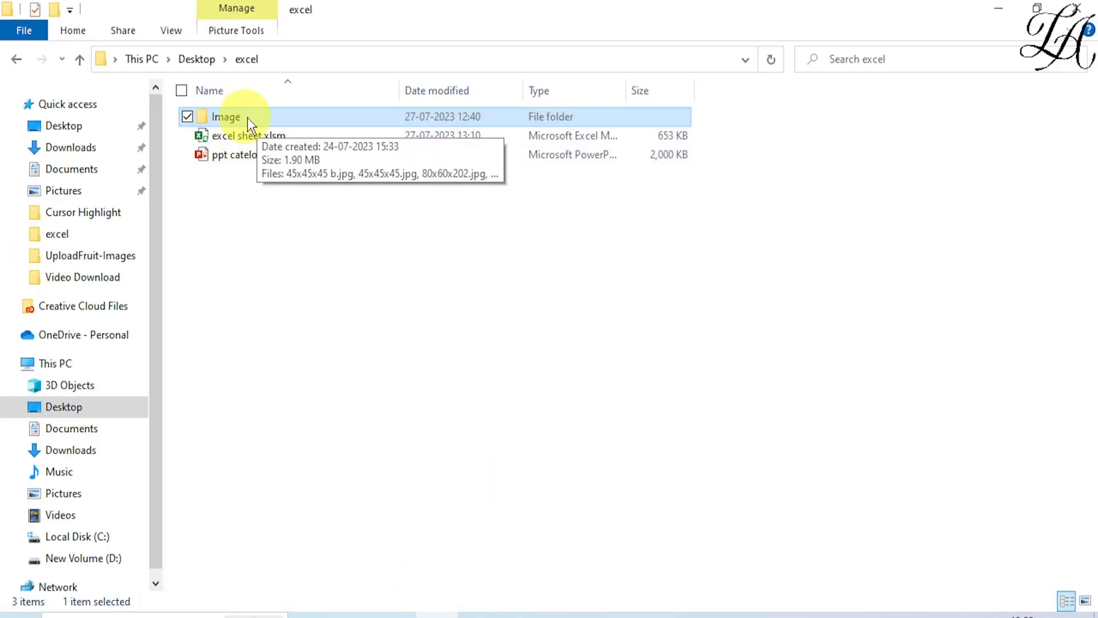
double_click(266, 118)
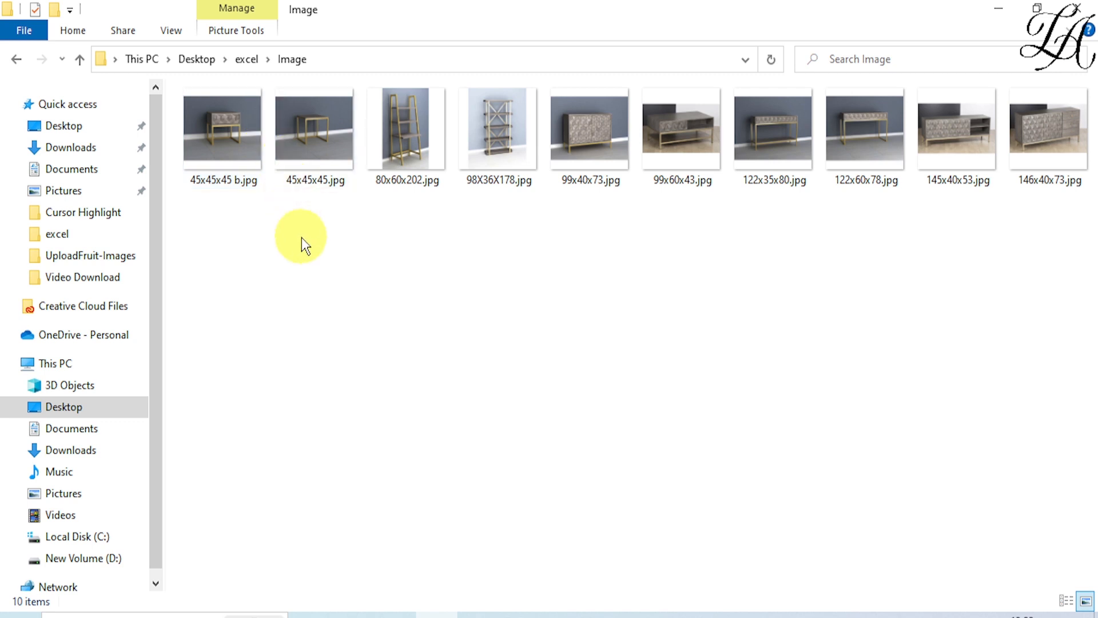
key(ctrl+a)
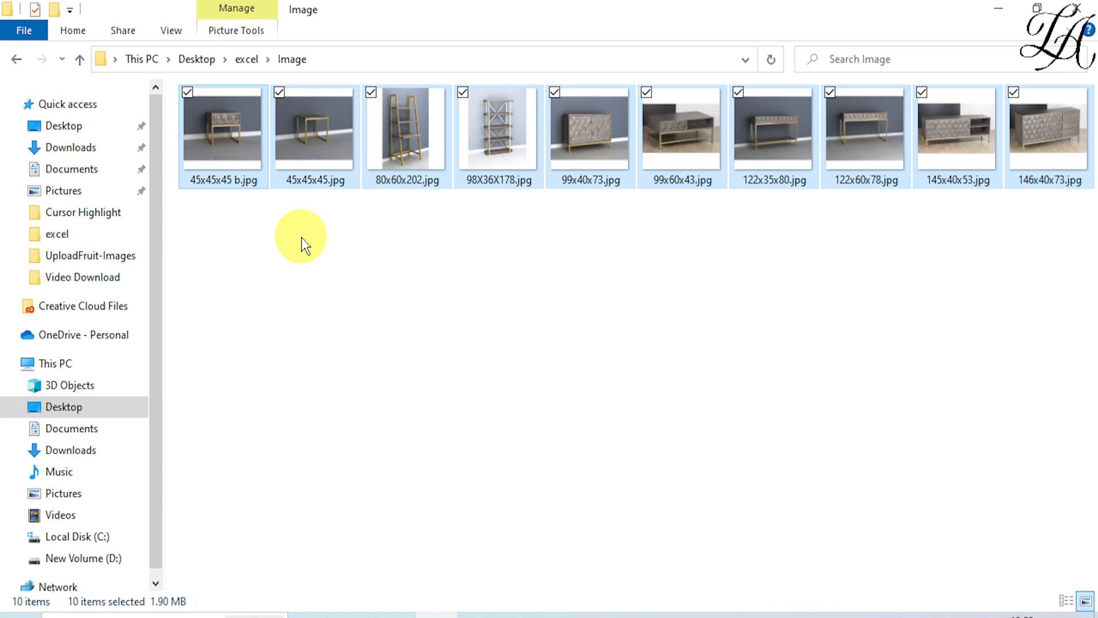
right_click(232, 157)
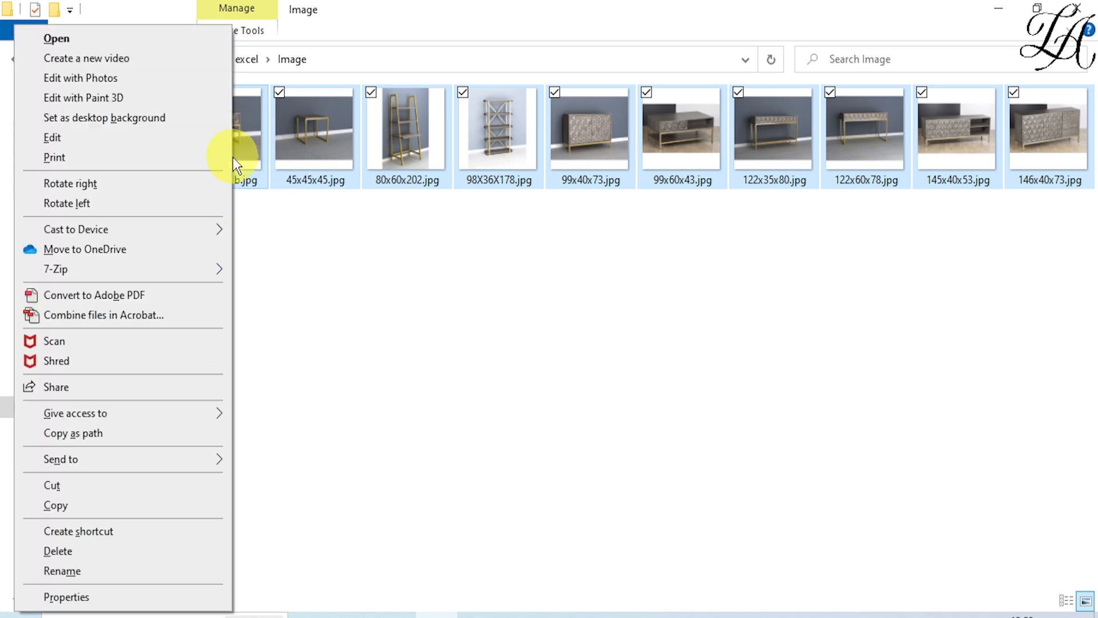
click(102, 433)
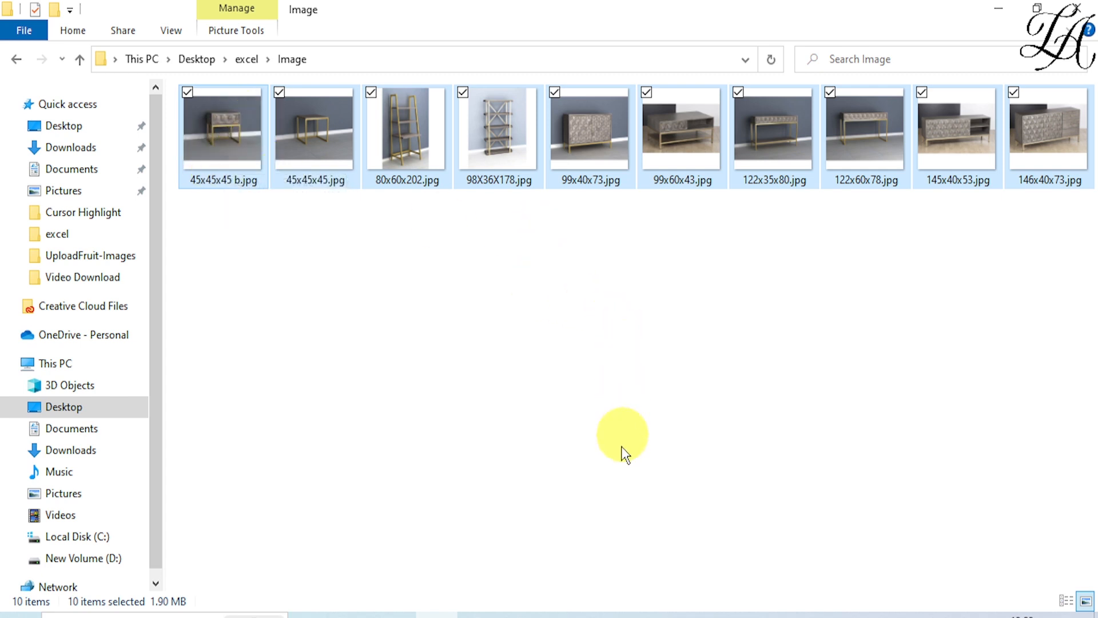
click(567, 614)
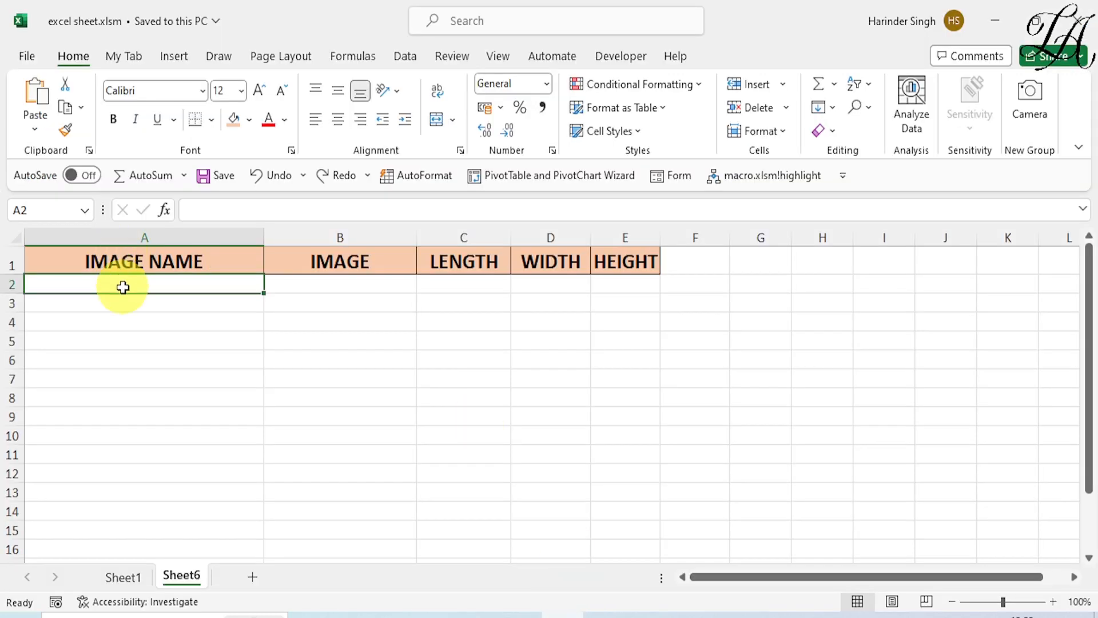
key(ctrl+v)
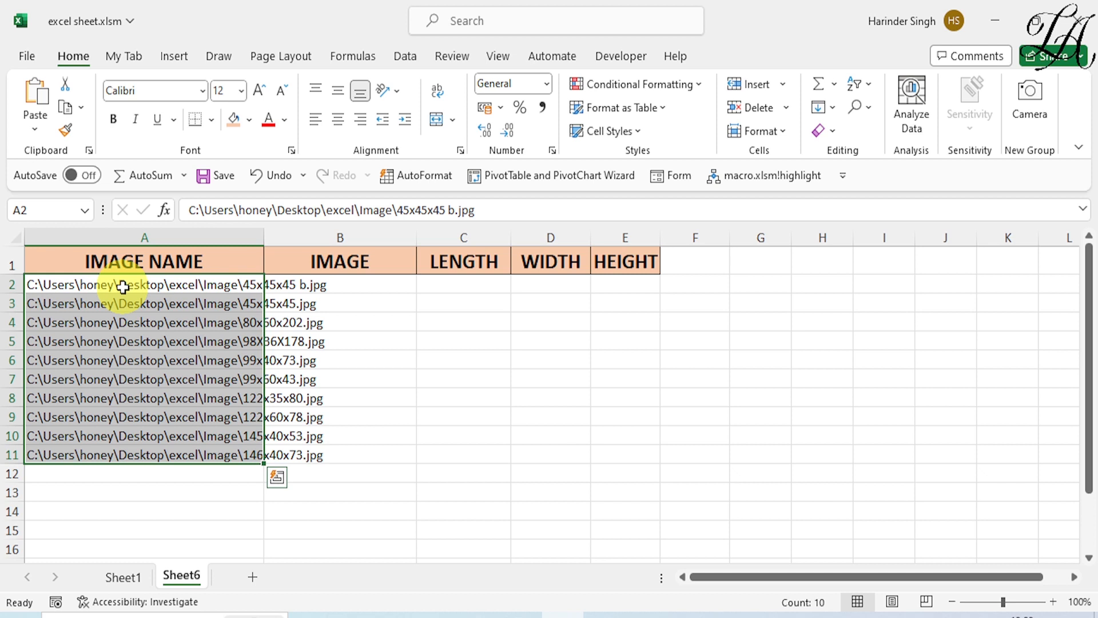
click(403, 345)
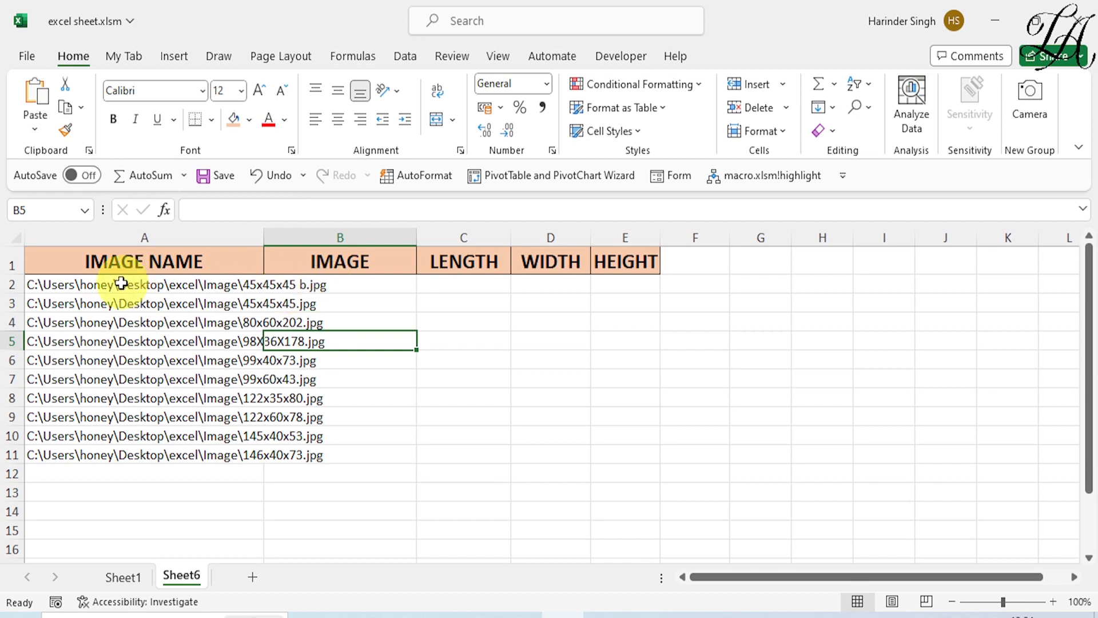
- Copy the folder part of the path in cell A2, up to and including the backslash after Image
click(81, 286)
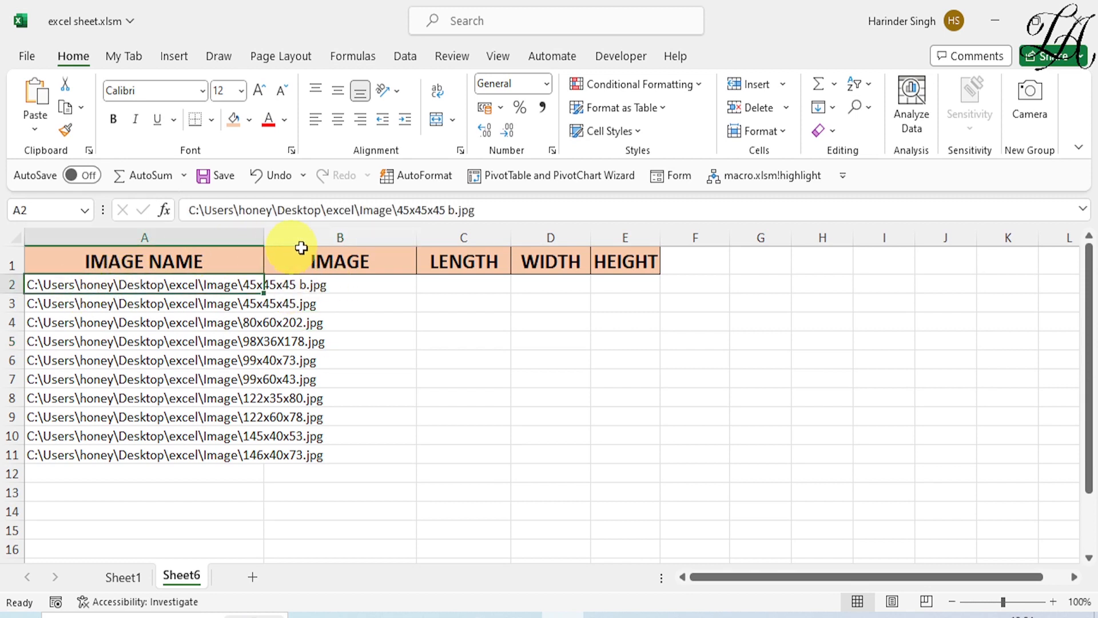
click(395, 210)
drag(395, 210, 203, 210)
right_click(203, 210)
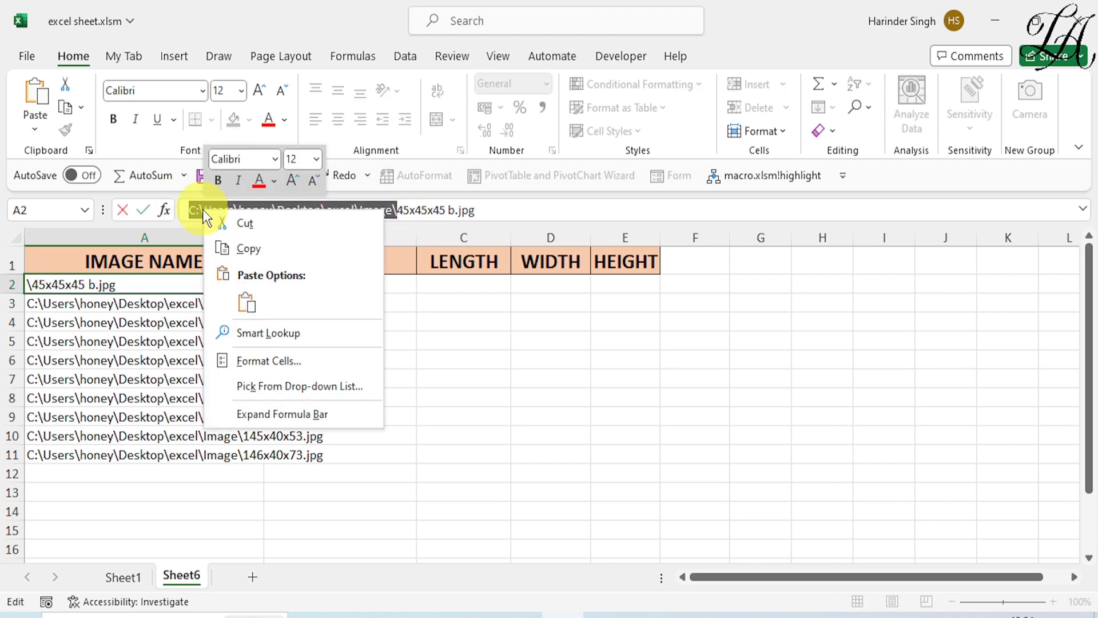
click(247, 250)
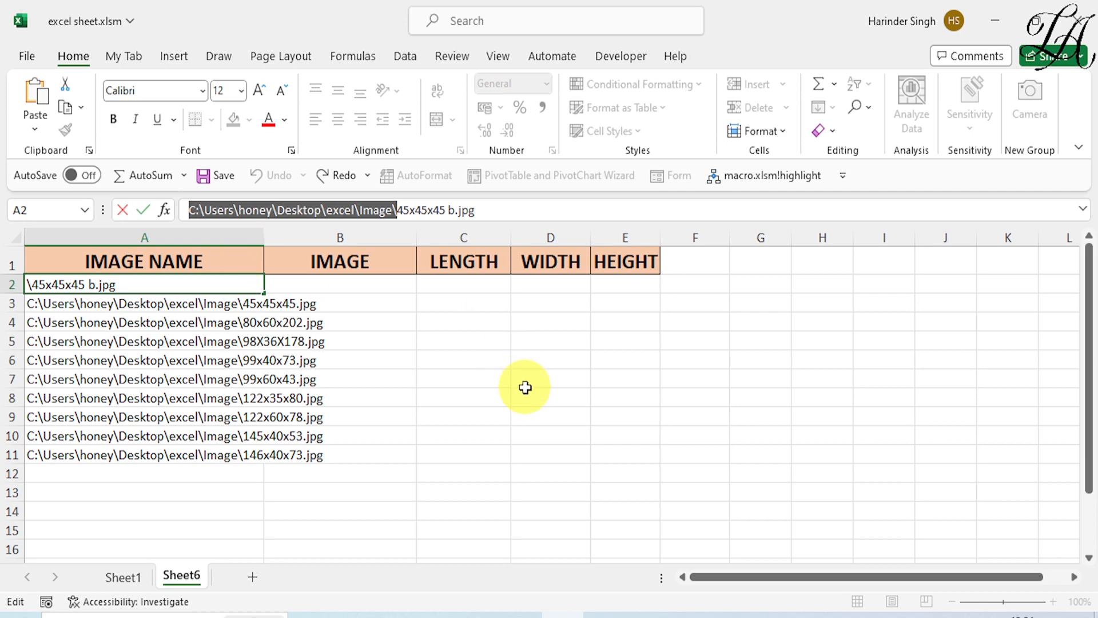
- Replace all occurrences of the copied folder path with nothing, so the IMAGE NAME column keeps only the file names
key(ctrl+h)
key(ctrl+v)
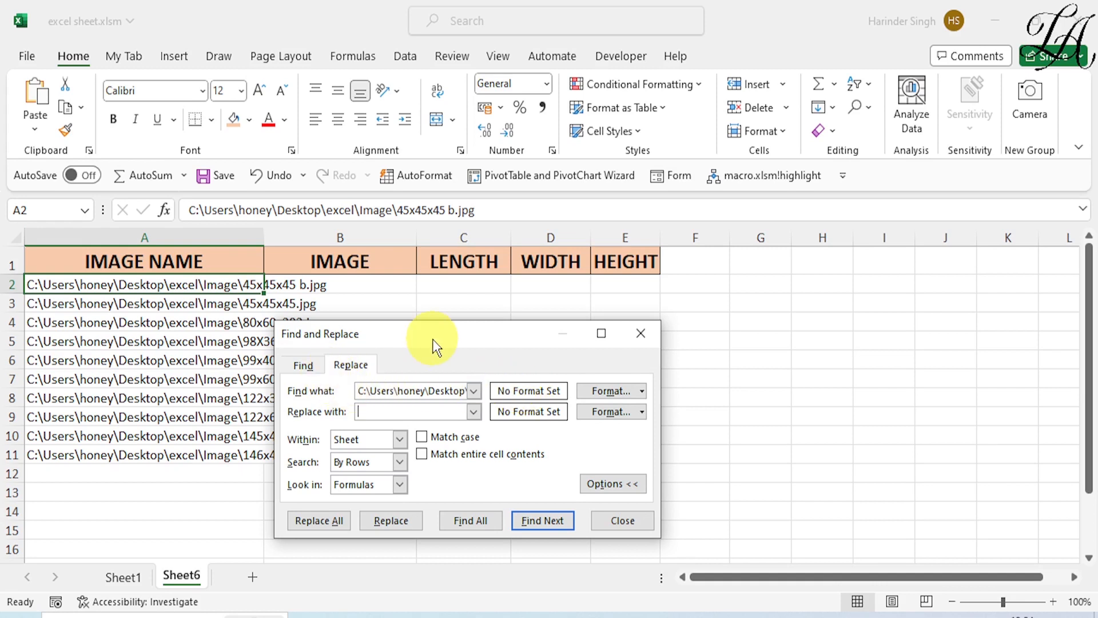
drag(433, 338, 481, 277)
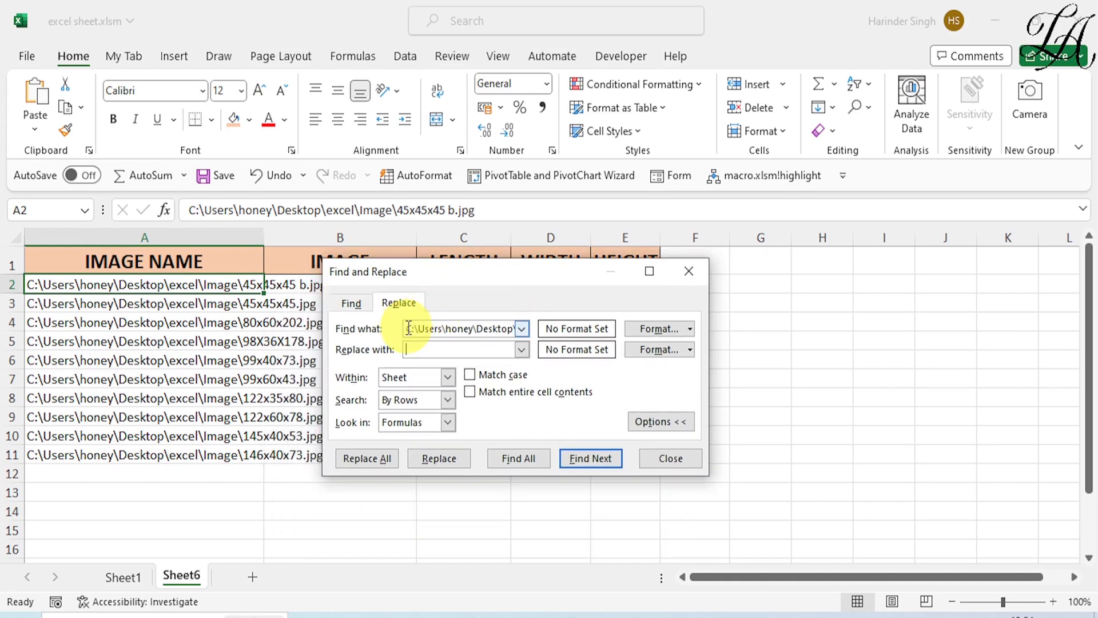
drag(404, 328, 524, 331)
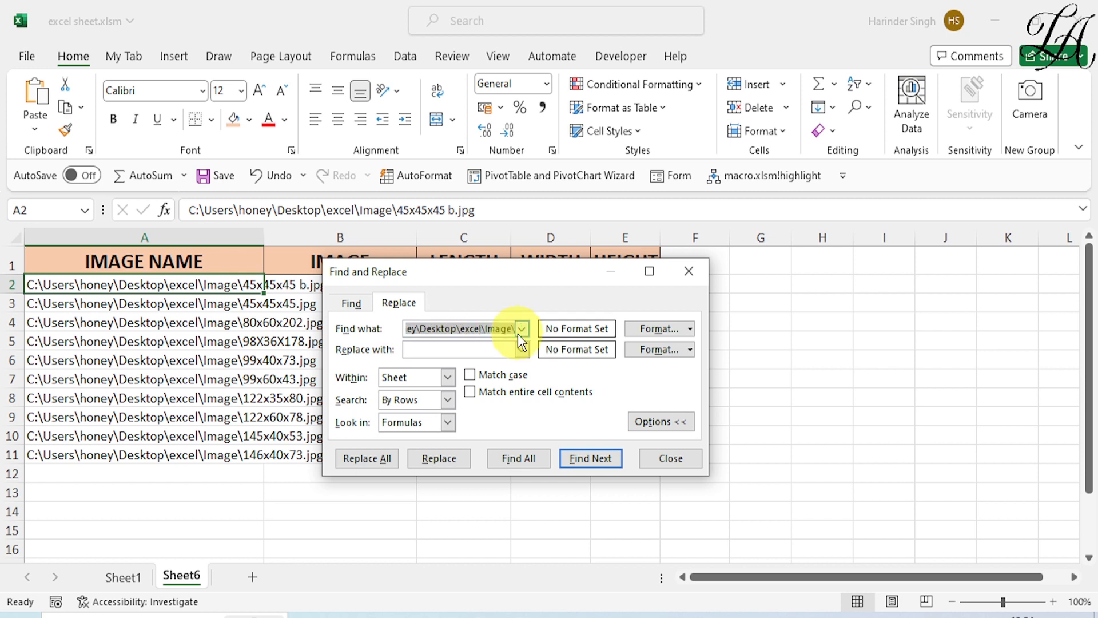
key(ctrl+v)
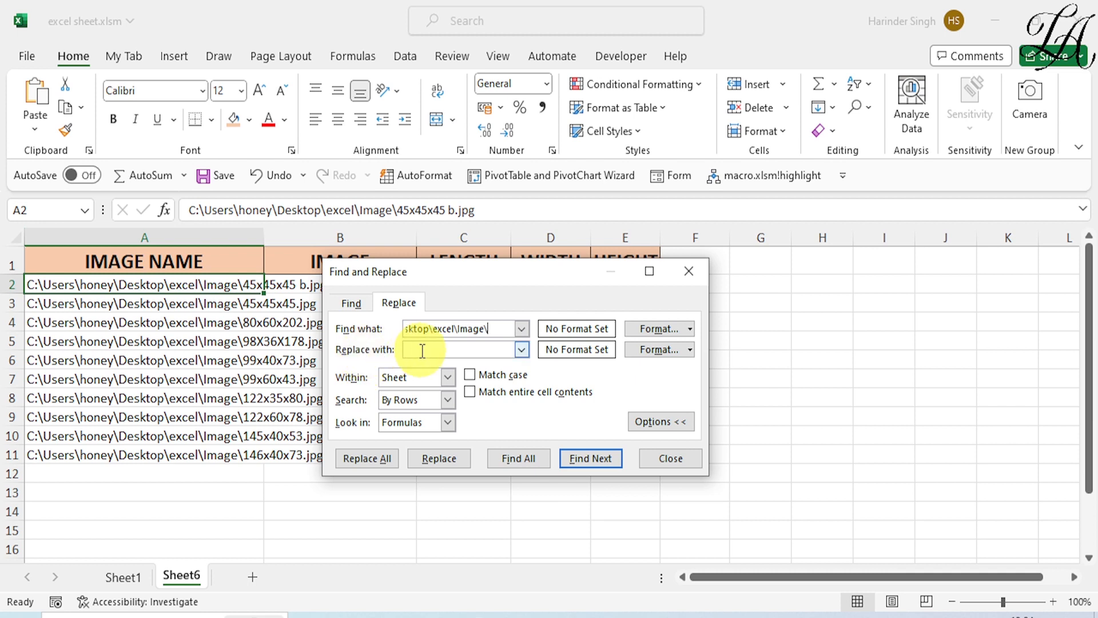
click(361, 460)
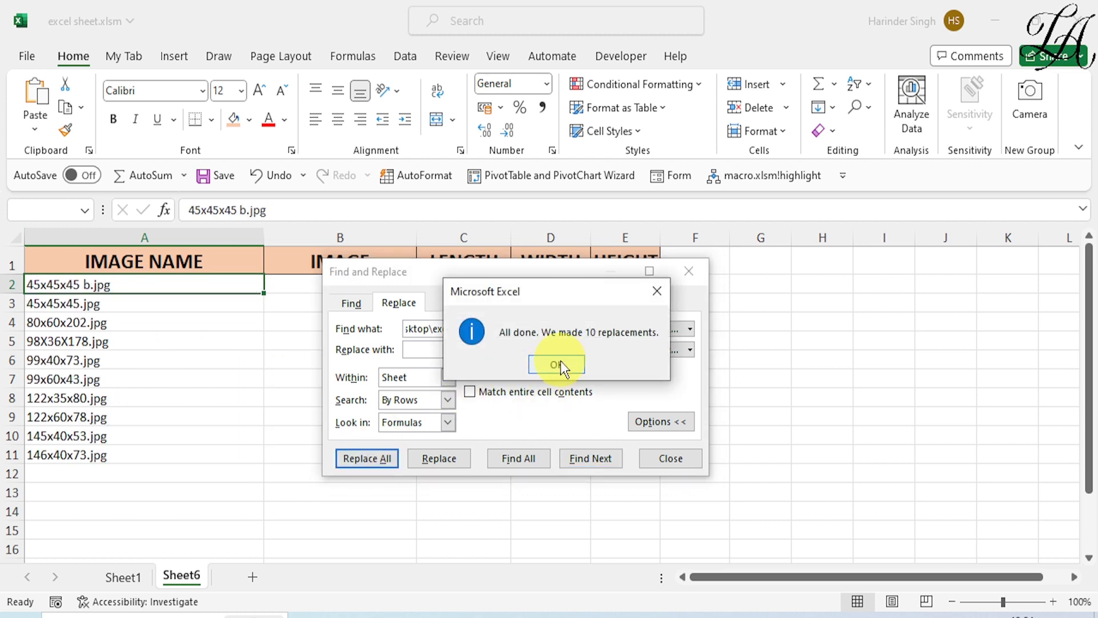
click(558, 364)
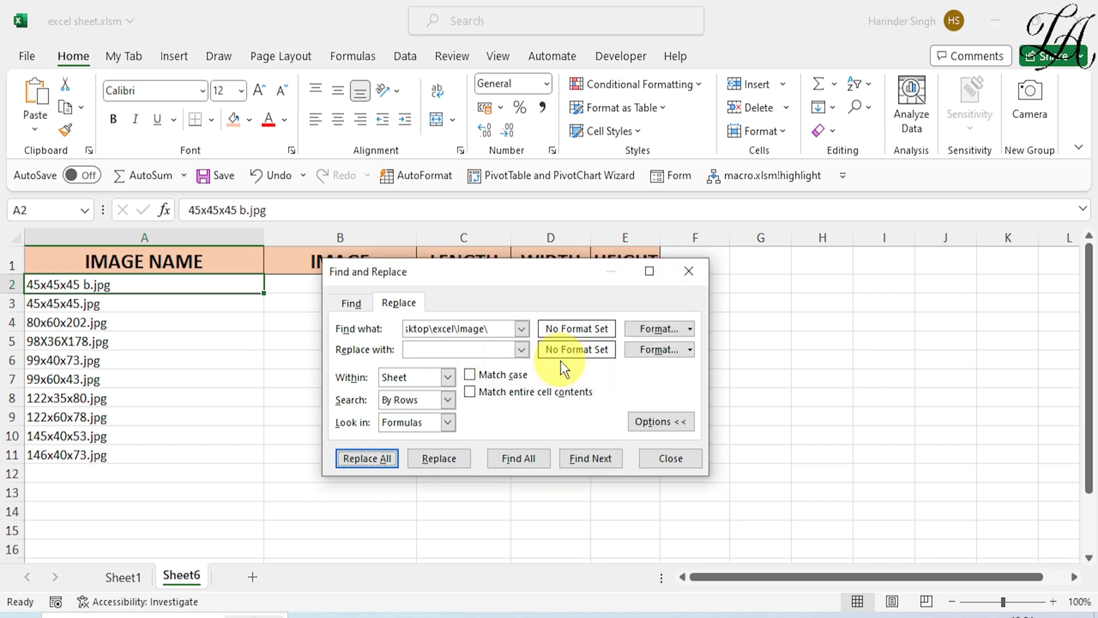
click(675, 459)
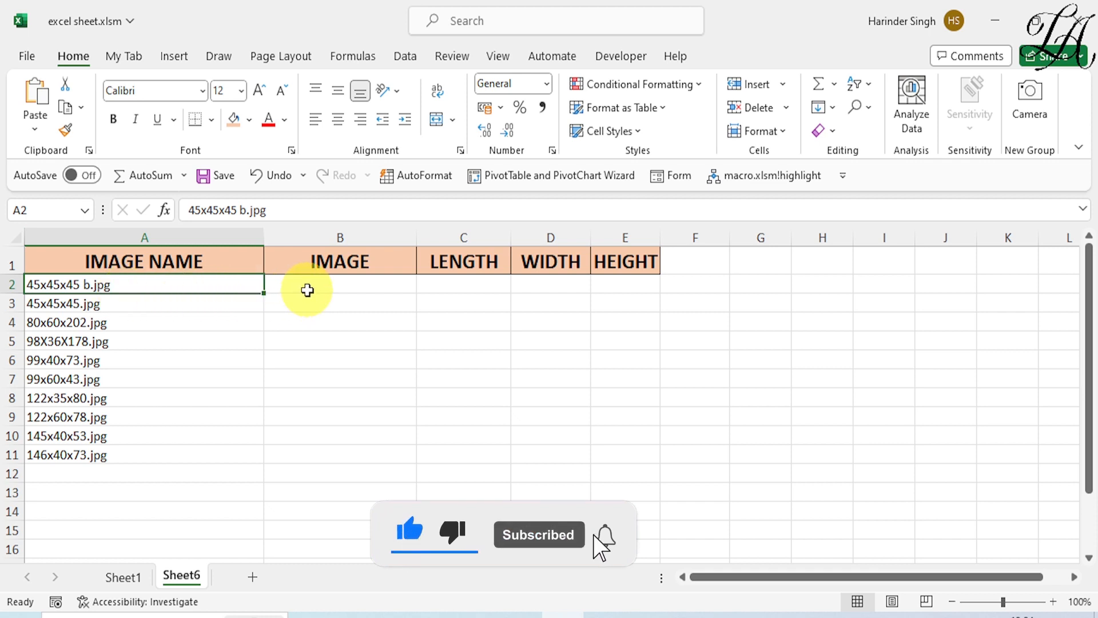
click(308, 290)
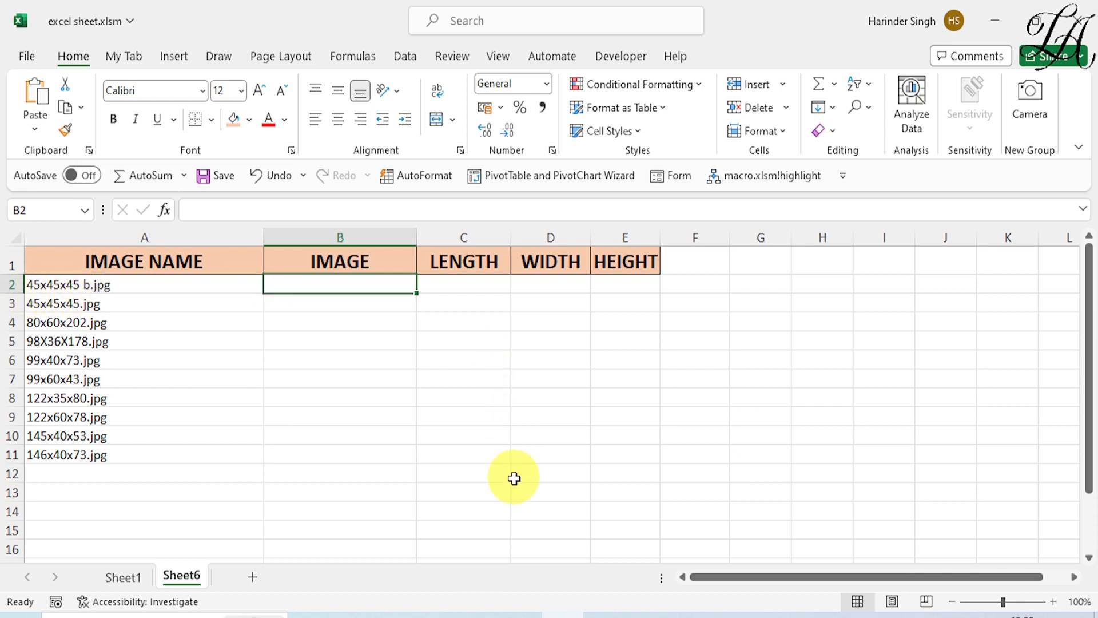
click(446, 606)
click(232, 201)
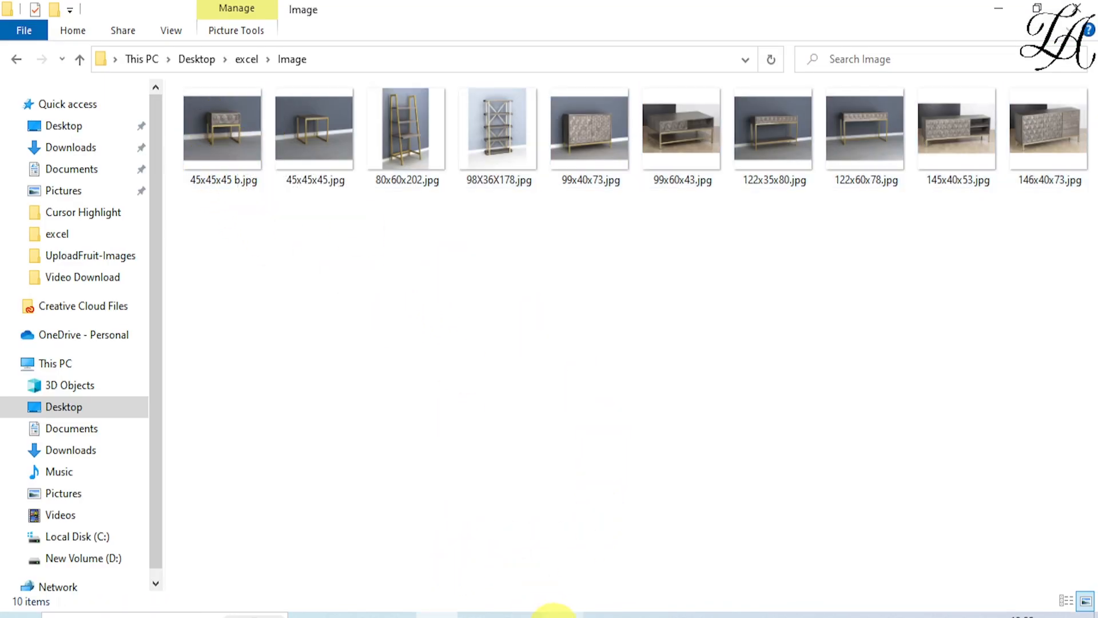
click(554, 612)
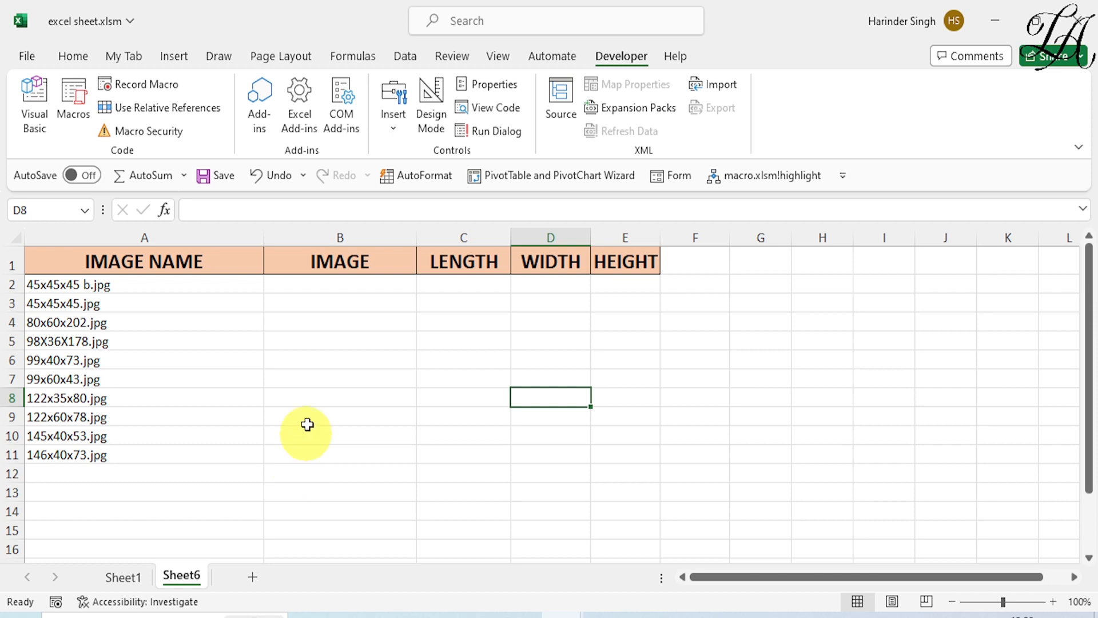
- Set the row height of rows 2 to 12 on Sheet6 to 80
click(308, 286)
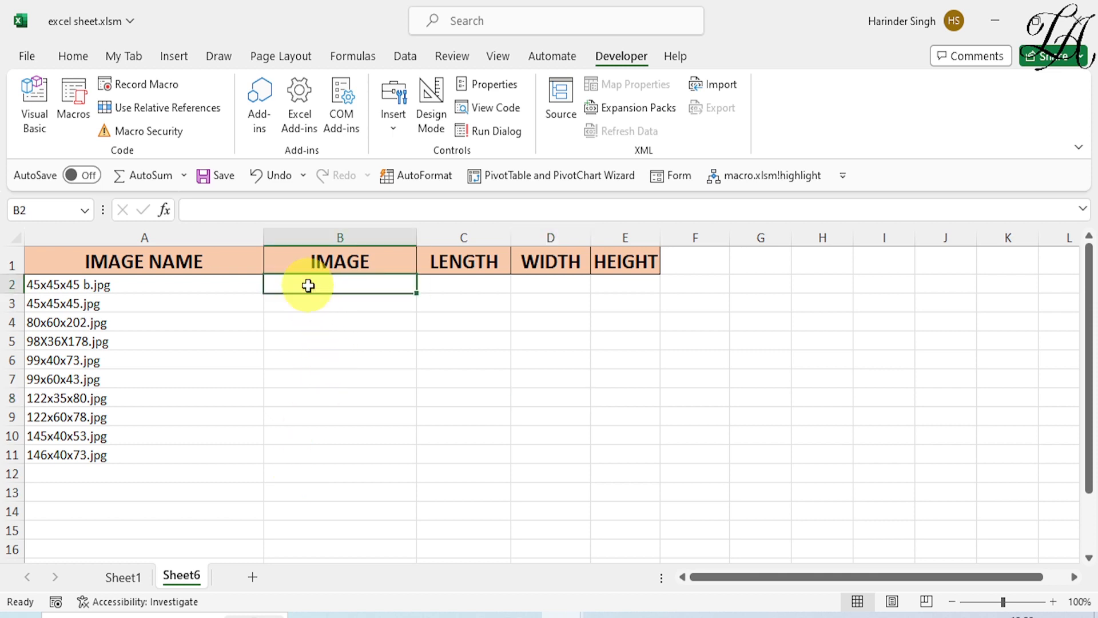
drag(308, 286, 316, 475)
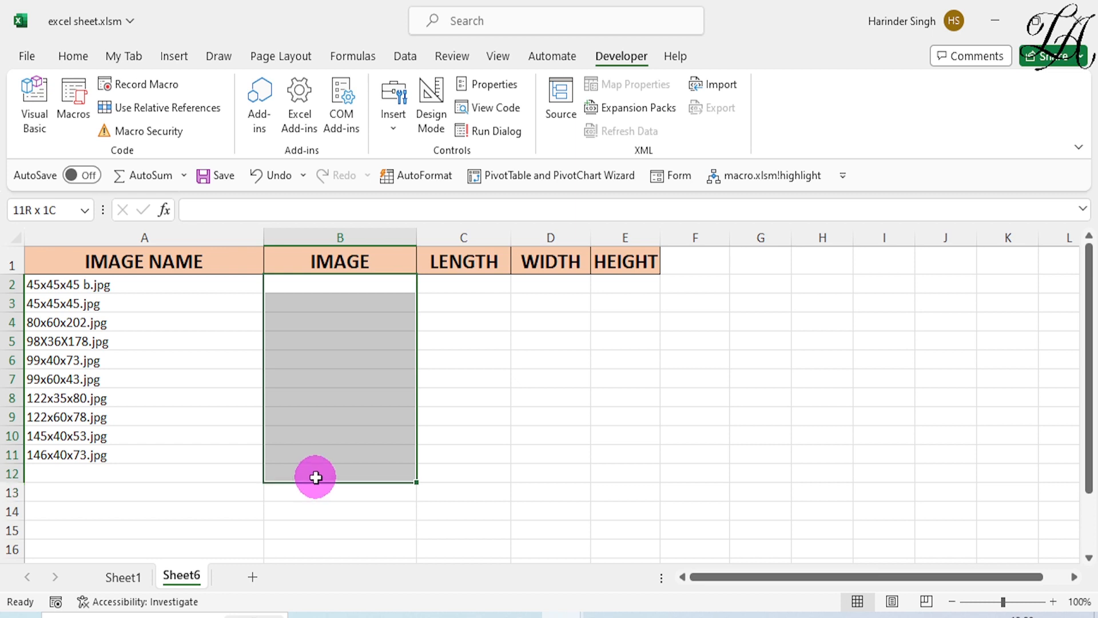
click(70, 57)
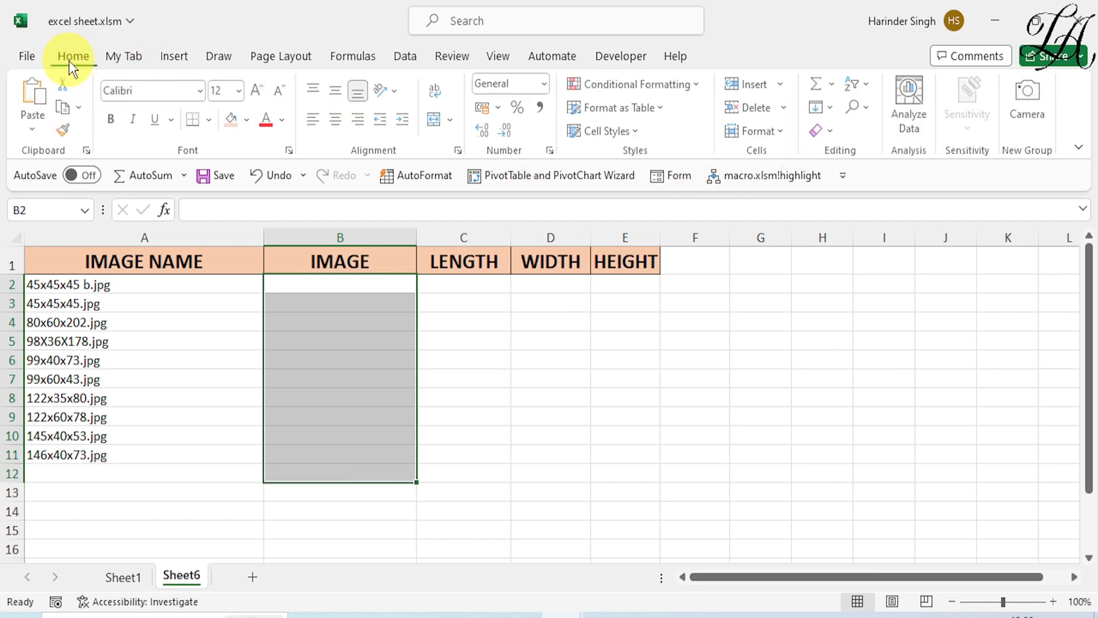
click(781, 133)
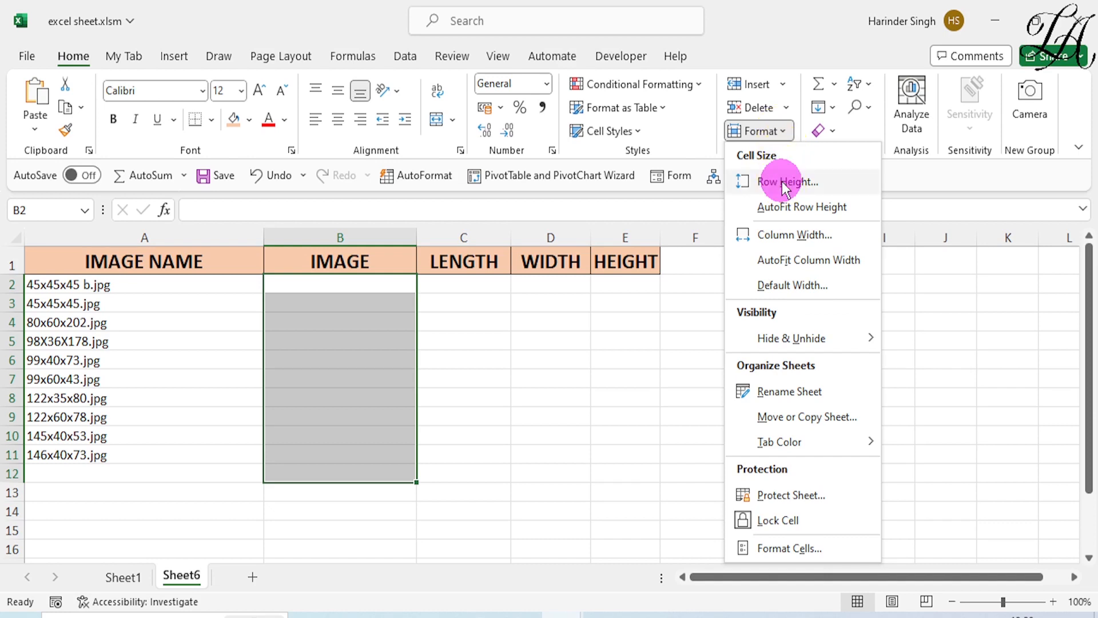
click(785, 183)
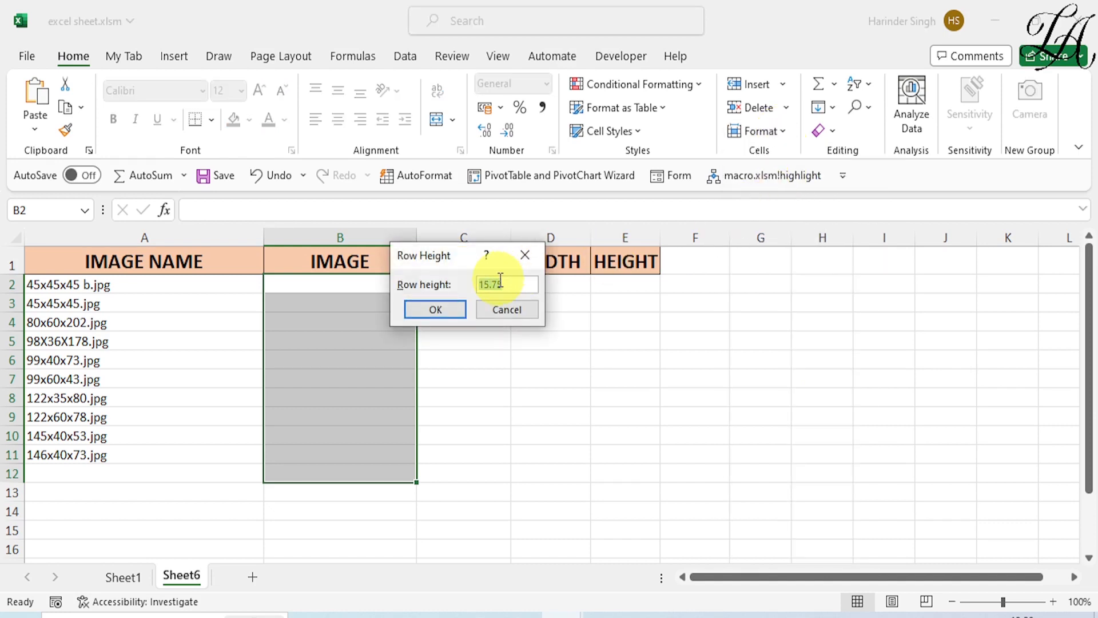
text(80)
key(Return)
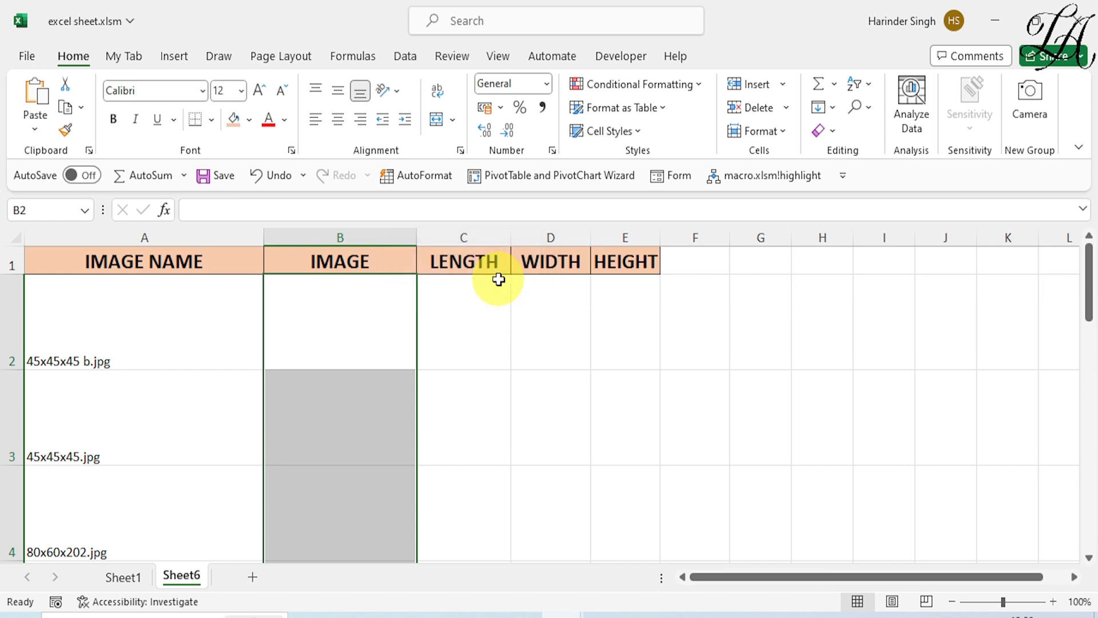
- Set the width of the IMAGE column to 18 and check the resized rows
click(779, 138)
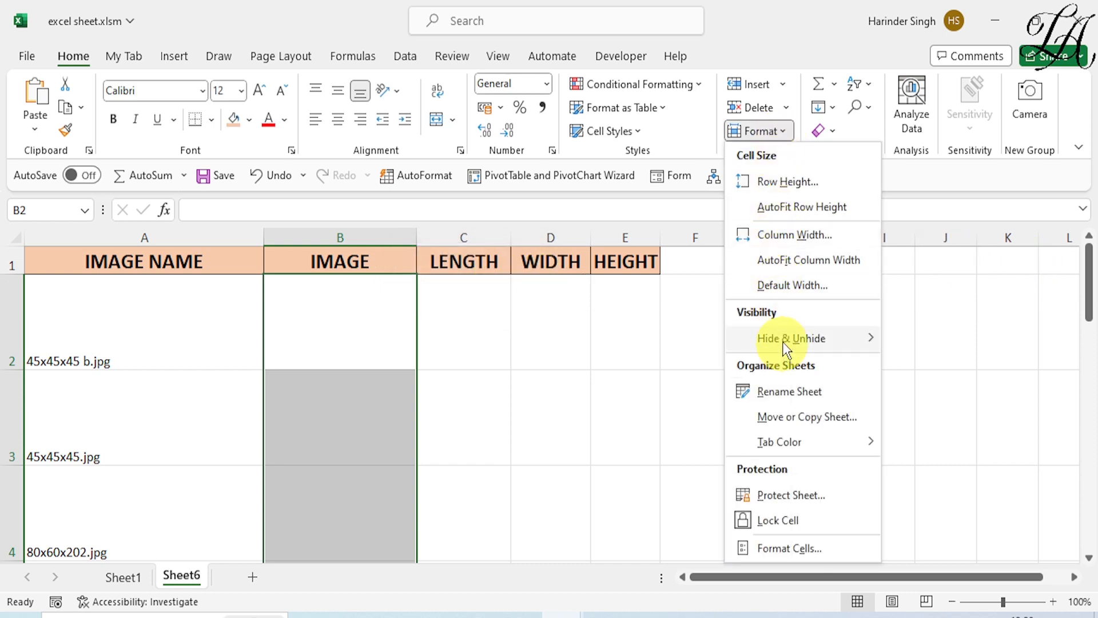
click(809, 235)
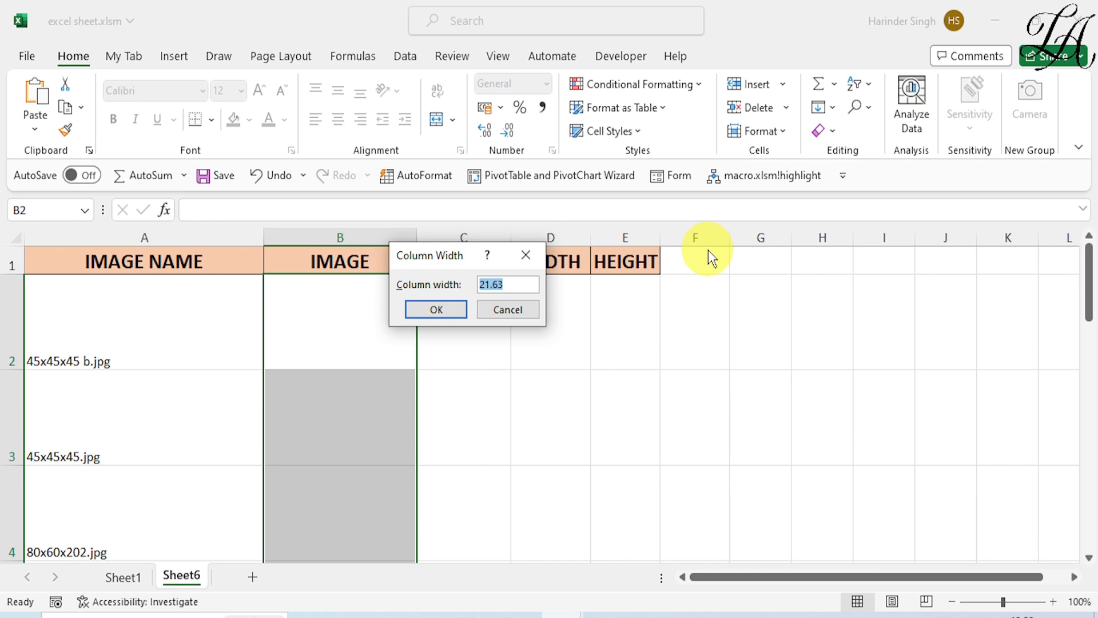
text(18)
key(Return)
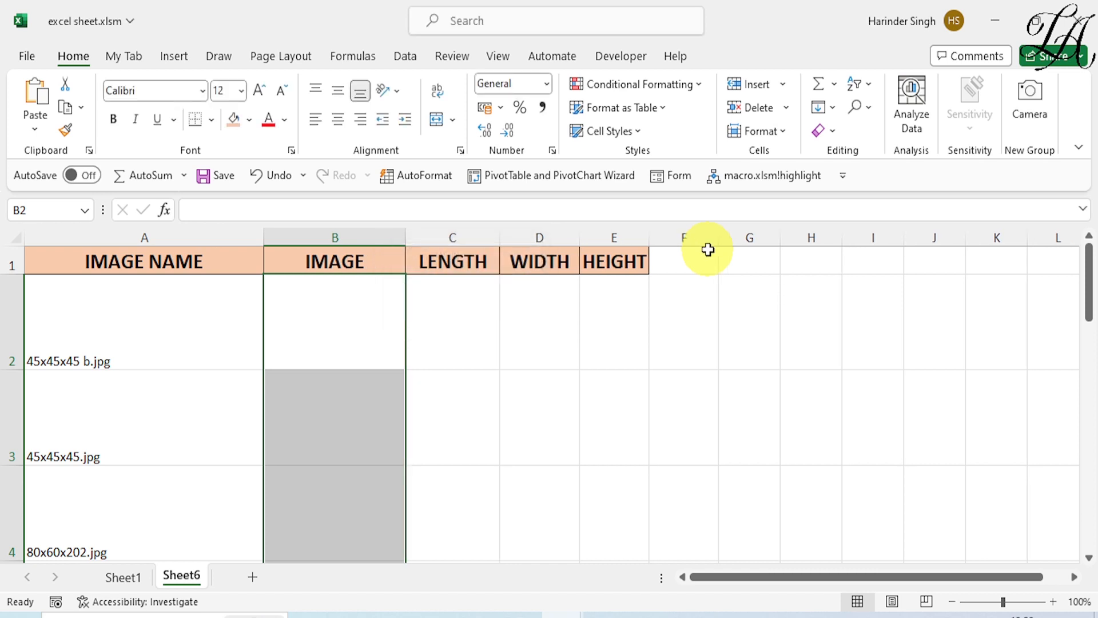
click(383, 334)
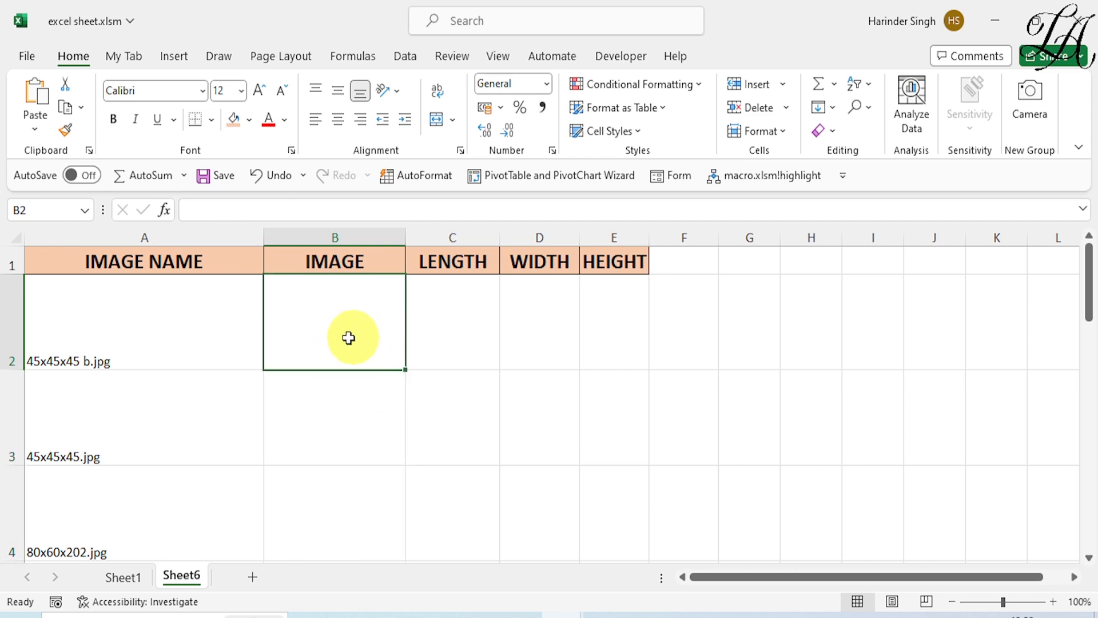
scroll(343, 412, down, 4)
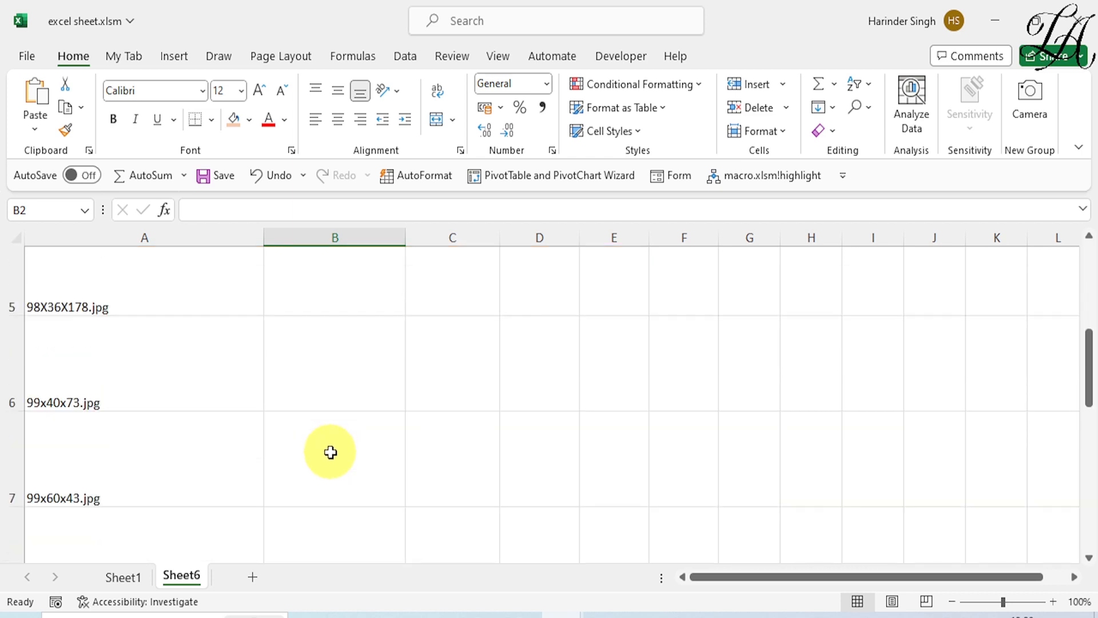
scroll(328, 451, up, 4)
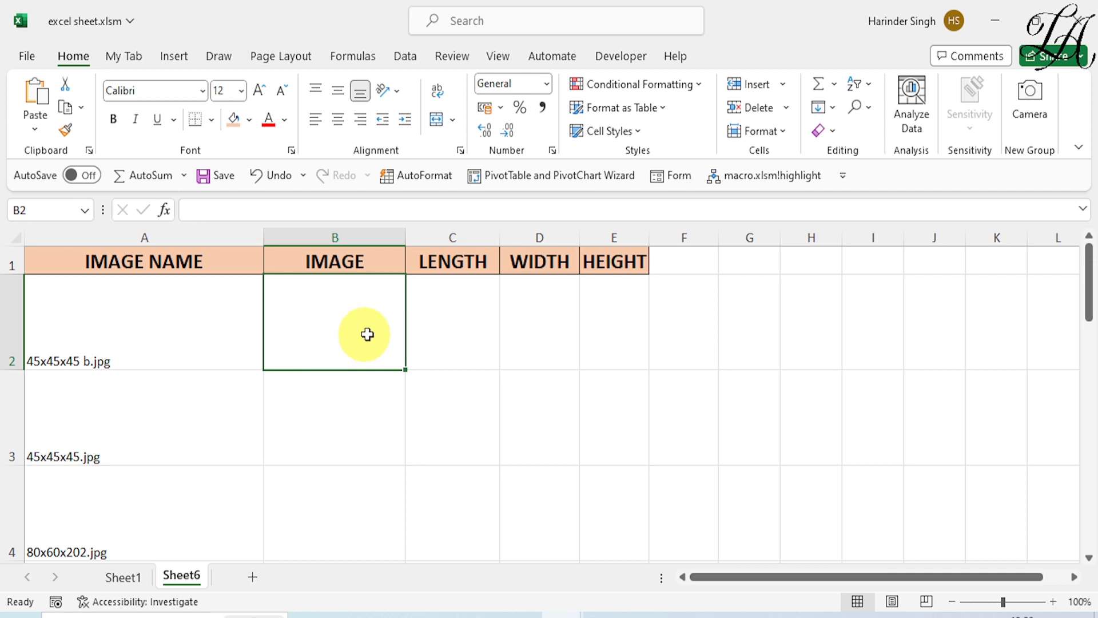
- Run the Images macro from Module5 in the Visual Basic editor and return to the worksheet
click(631, 59)
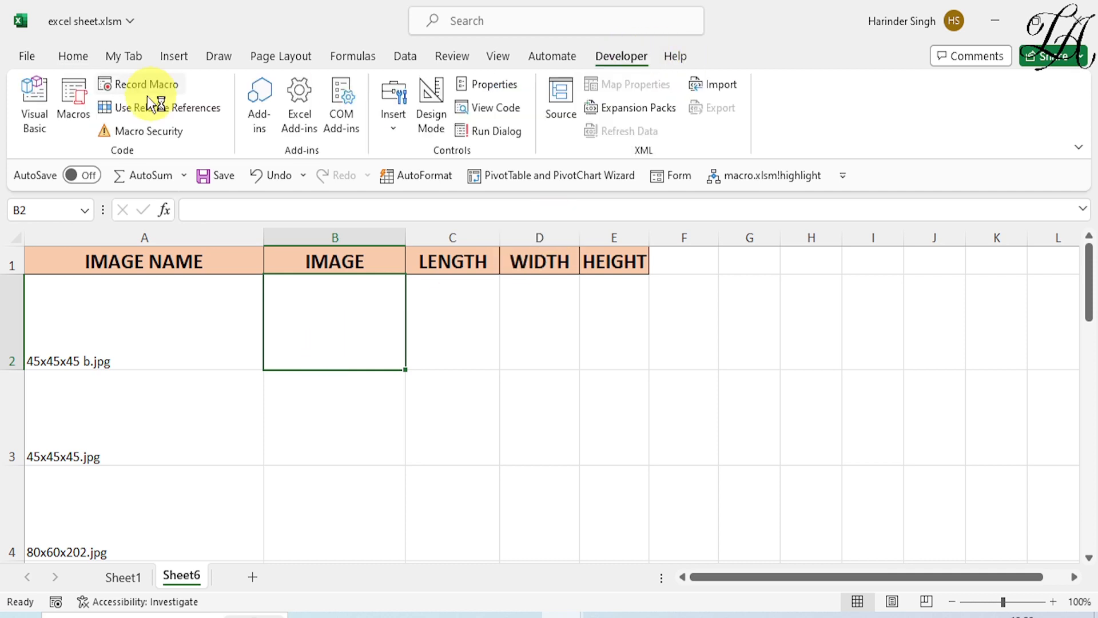
click(34, 109)
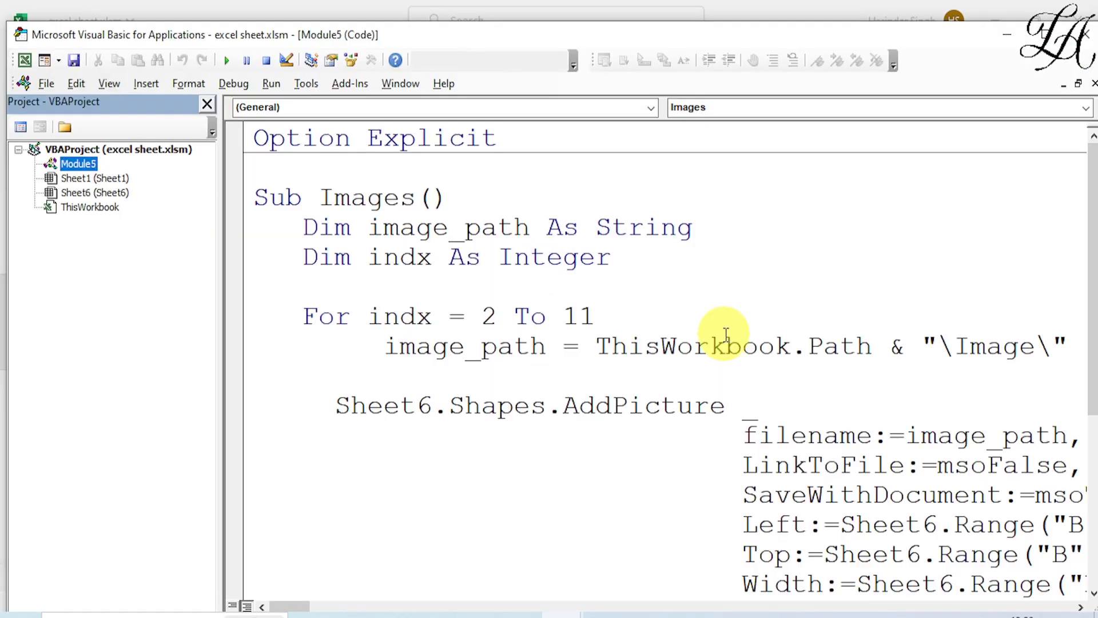
scroll(760, 435, down, 3)
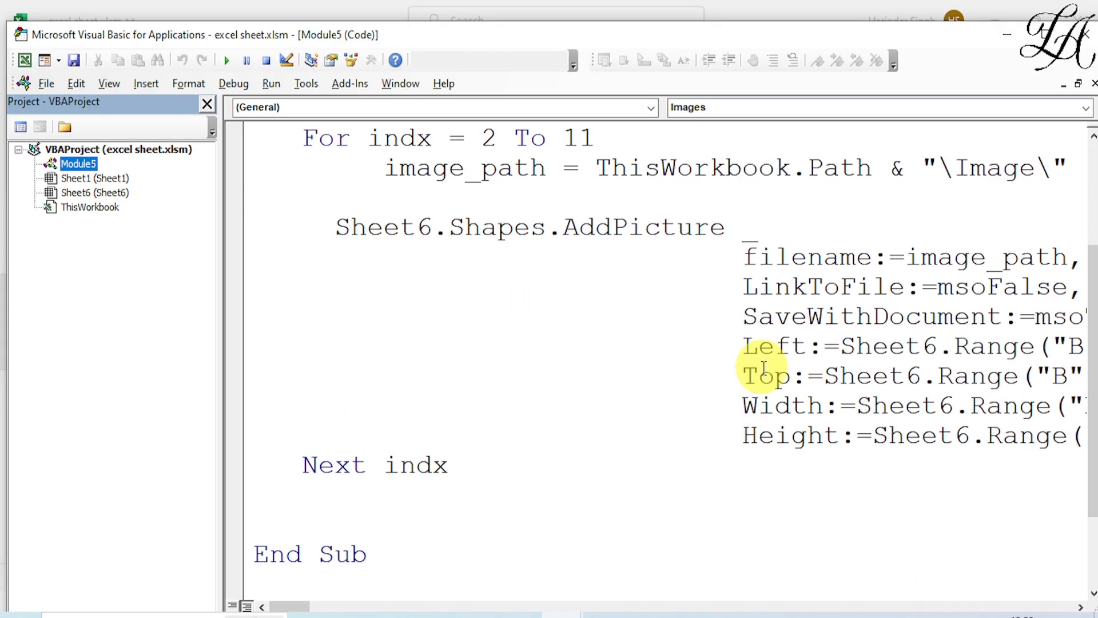
scroll(764, 368, up, 3)
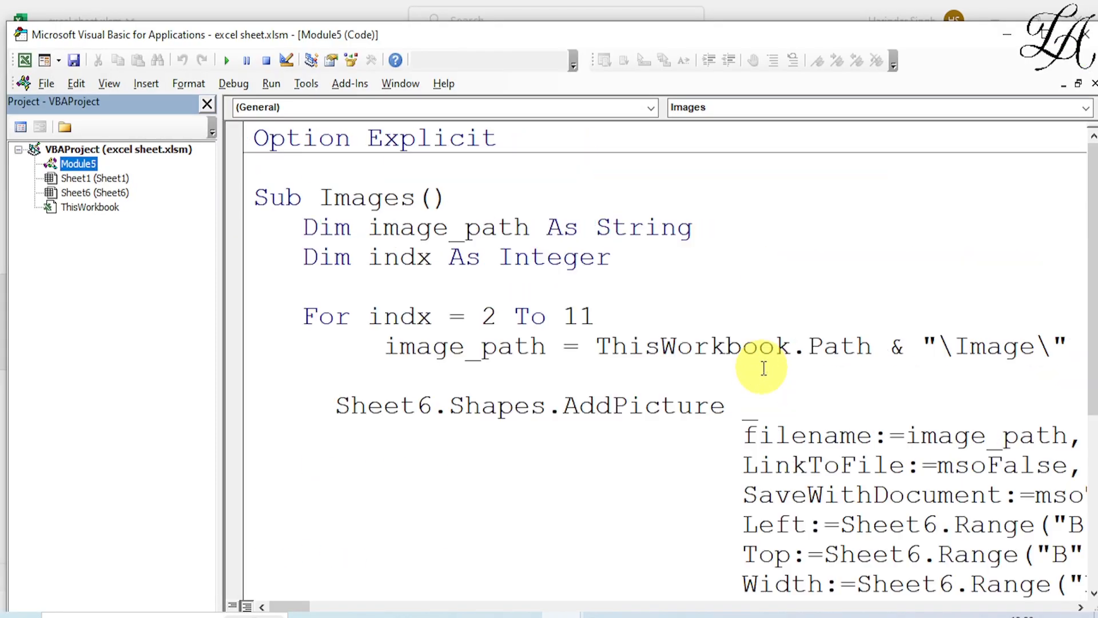
click(273, 84)
click(252, 102)
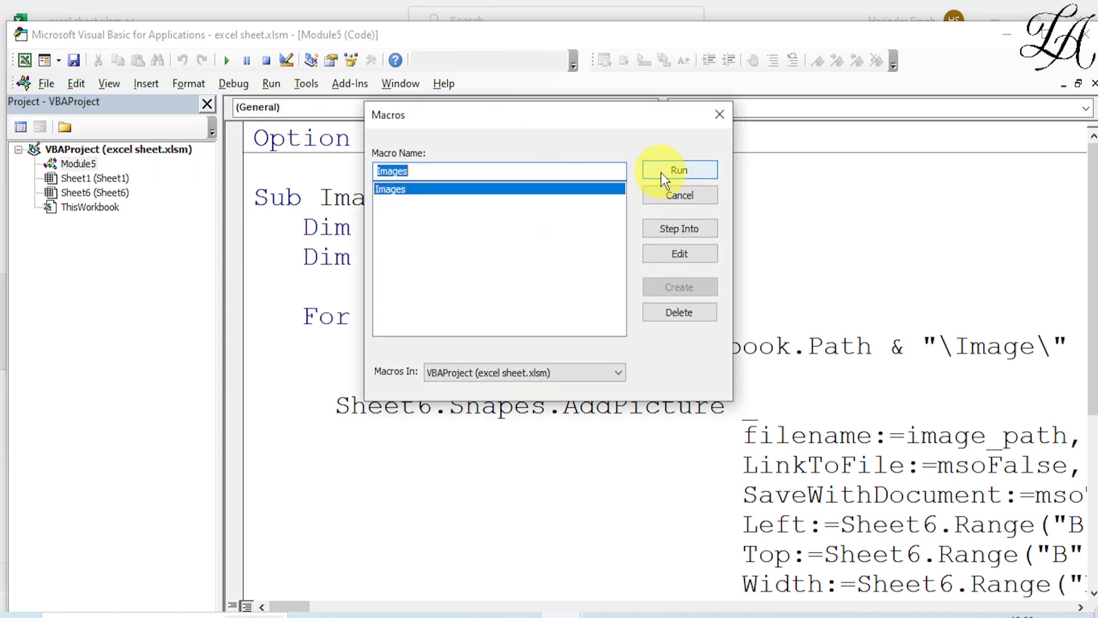
click(662, 171)
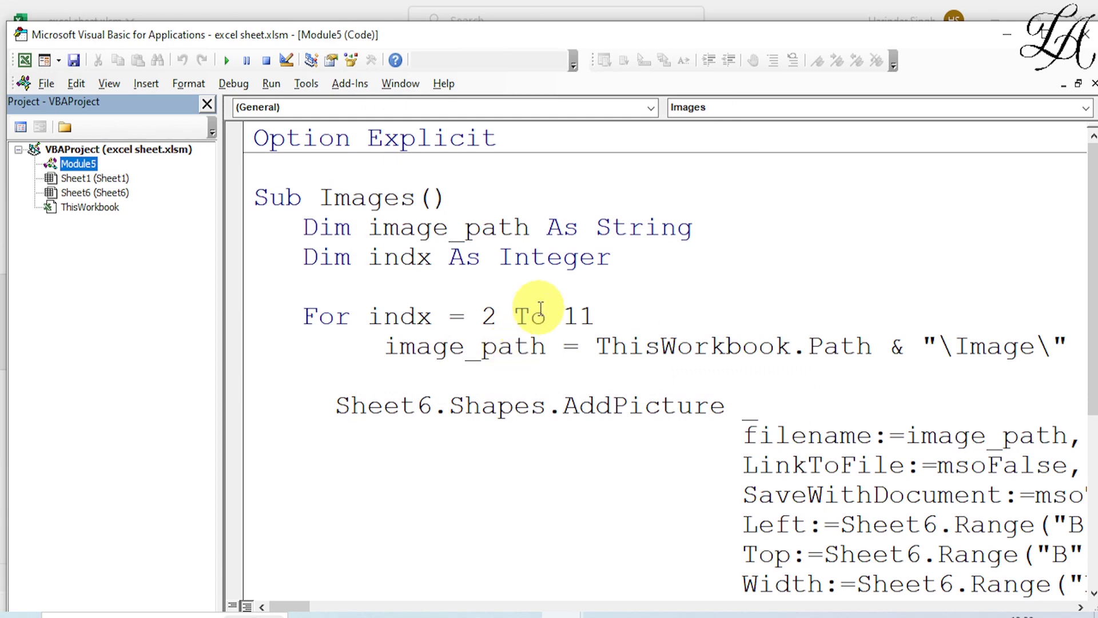
click(1000, 36)
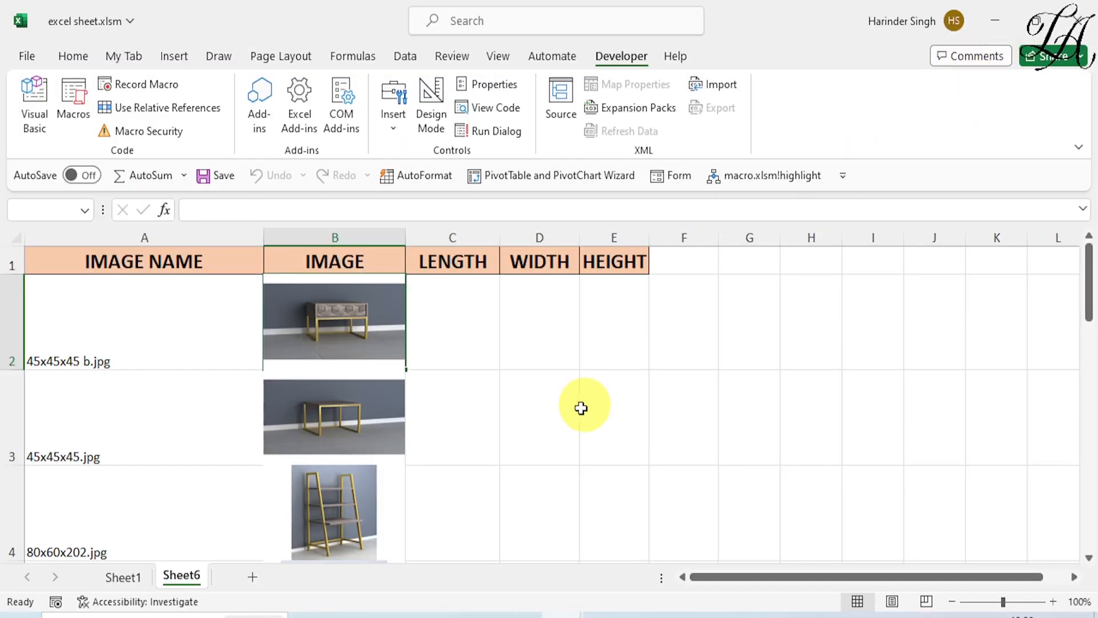
- Check the pictures in the IMAGE column against the file names in rows 2 to 11
scroll(481, 402, down, 1)
scroll(482, 401, down, 10)
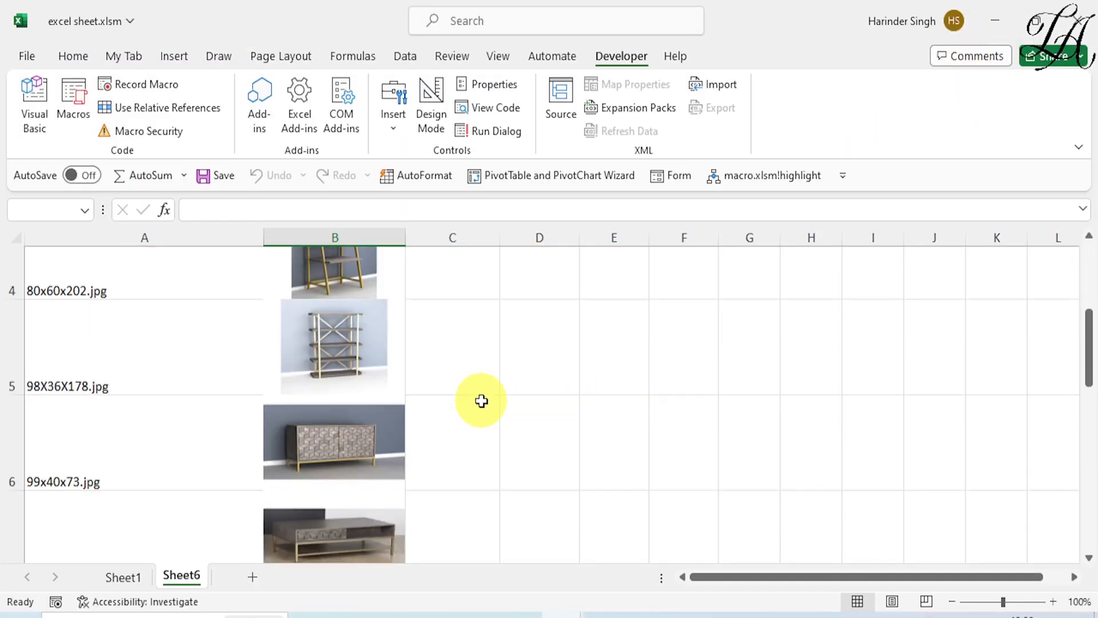
scroll(452, 460, down, 2)
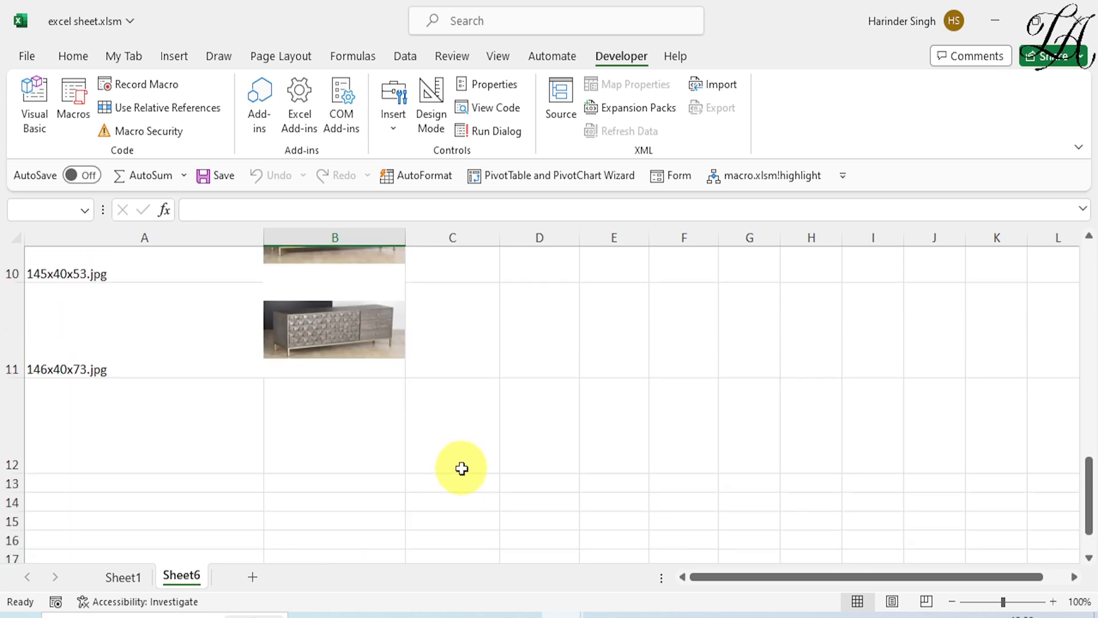
scroll(339, 408, up, 4)
scroll(337, 406, up, 4)
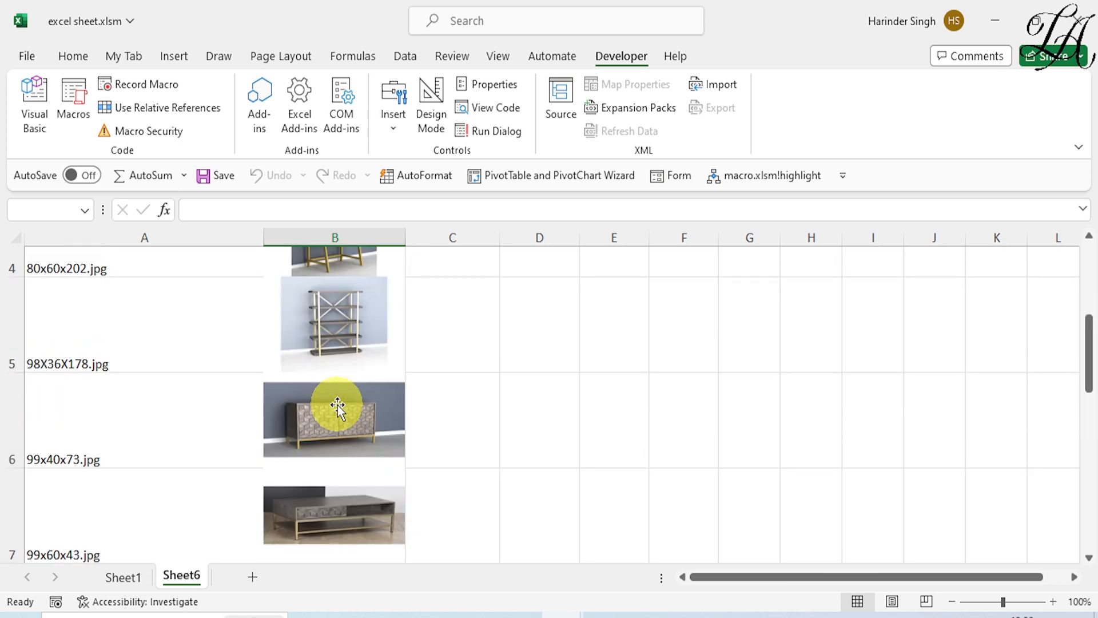
scroll(351, 390, up, 3)
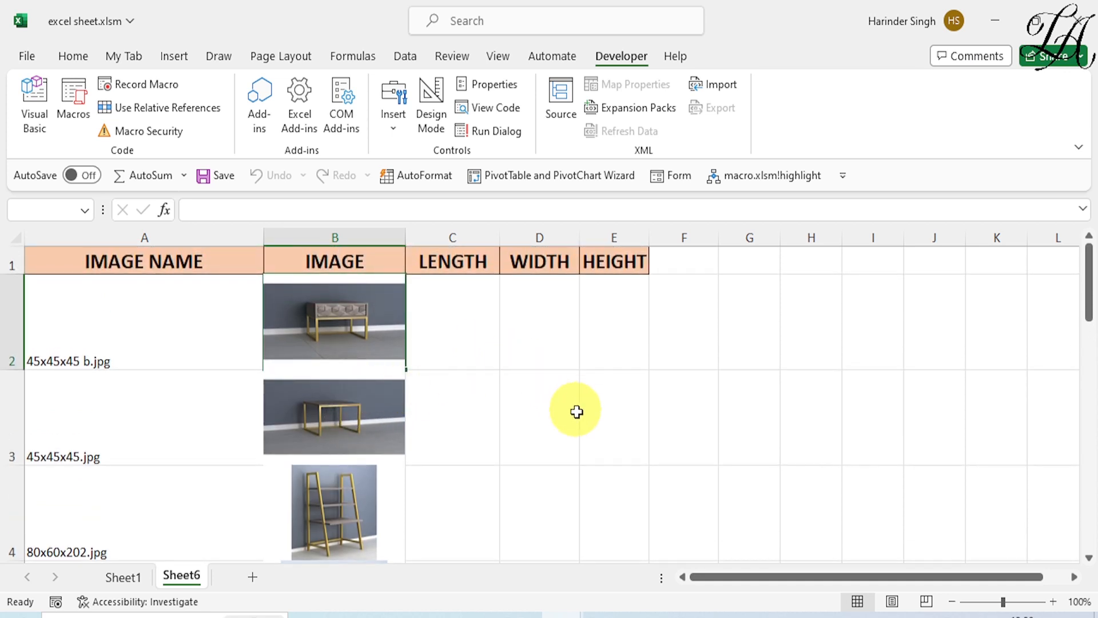
- Switch to the Visual Basic editor and examine the Images macro's Sub line and its image_path and indx declarations
click(568, 613)
click(639, 572)
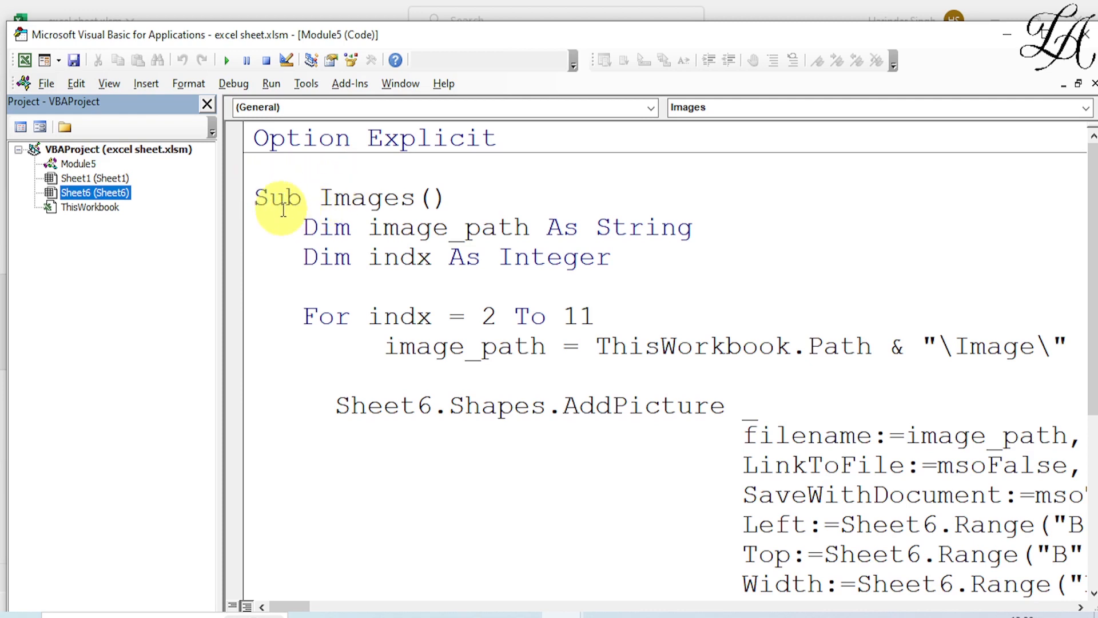
drag(267, 198, 445, 219)
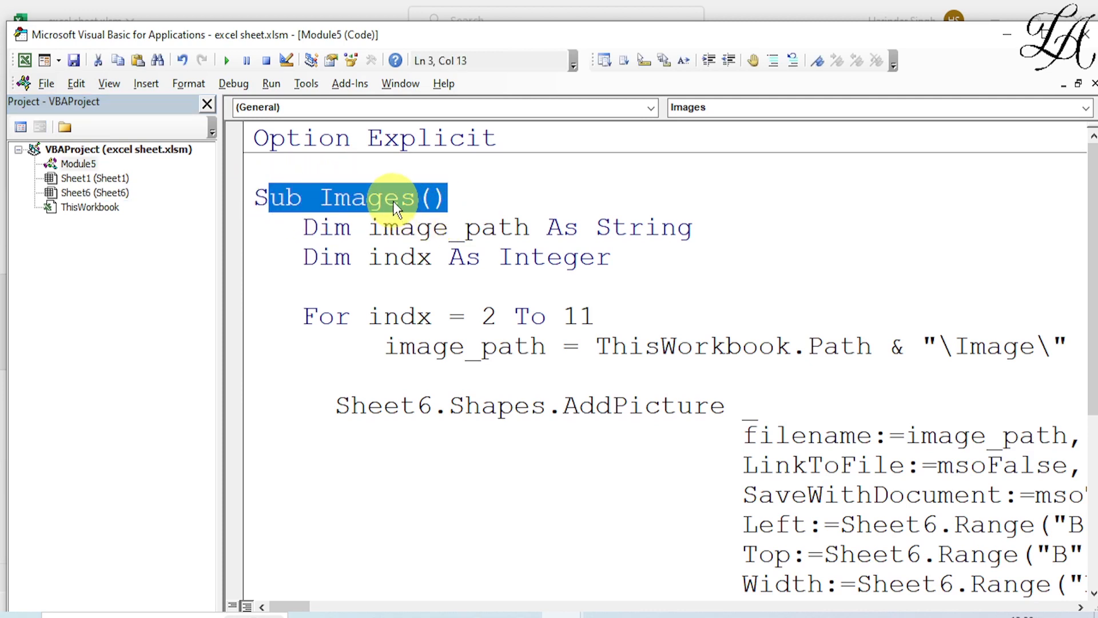
click(314, 228)
drag(313, 228, 455, 258)
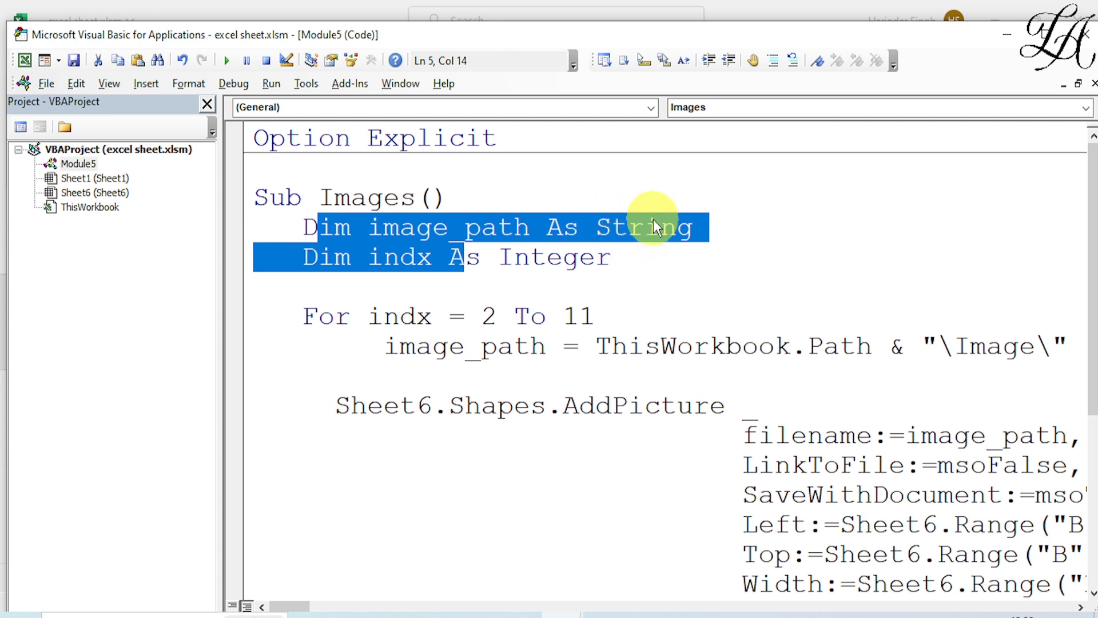
click(435, 286)
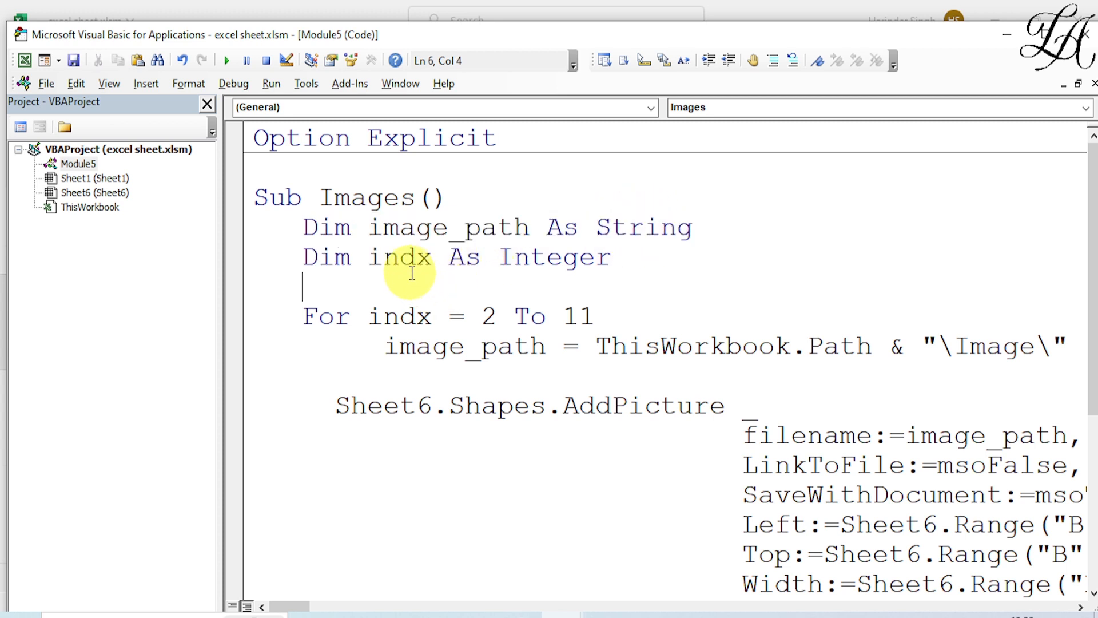
drag(382, 257, 428, 264)
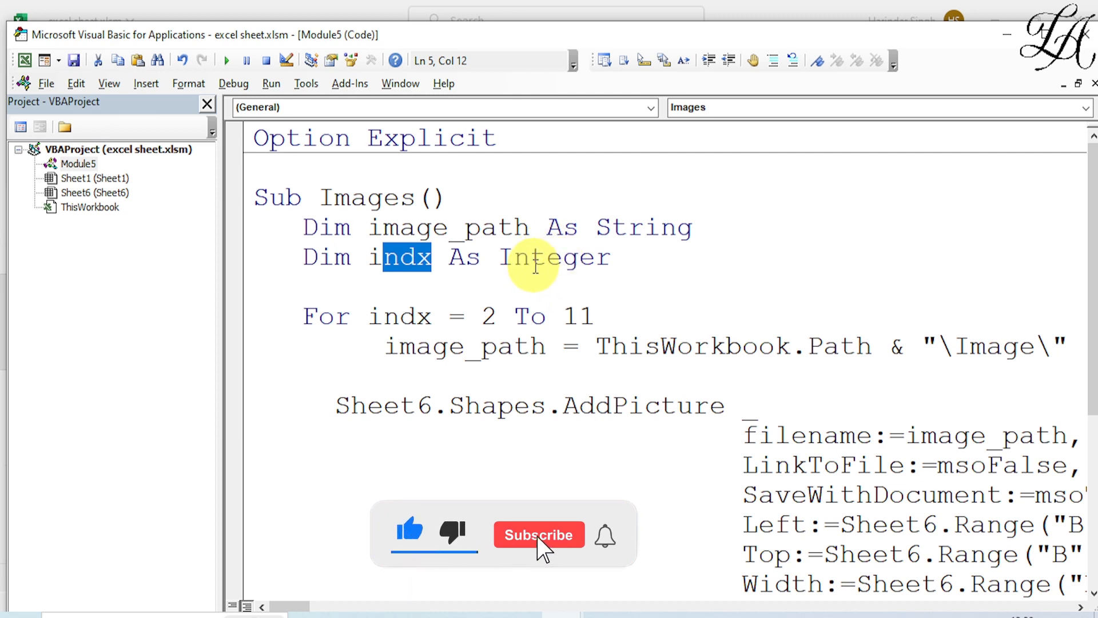
- Compare the macro's indx variable and its For loop from 2 to 11 with the picture rows on Sheet6
click(610, 612)
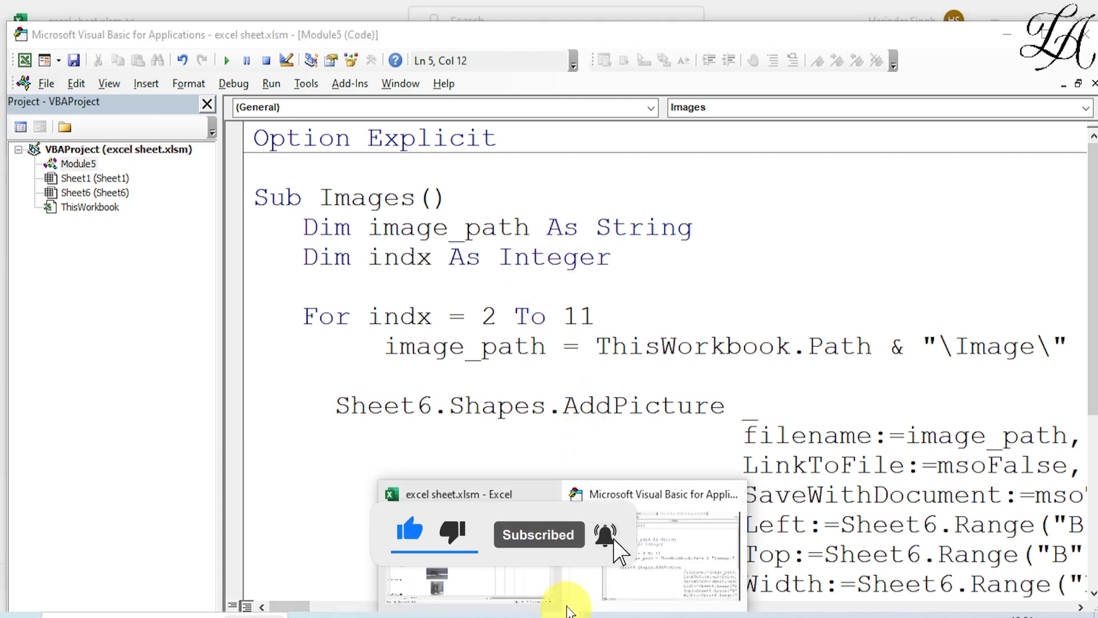
click(503, 569)
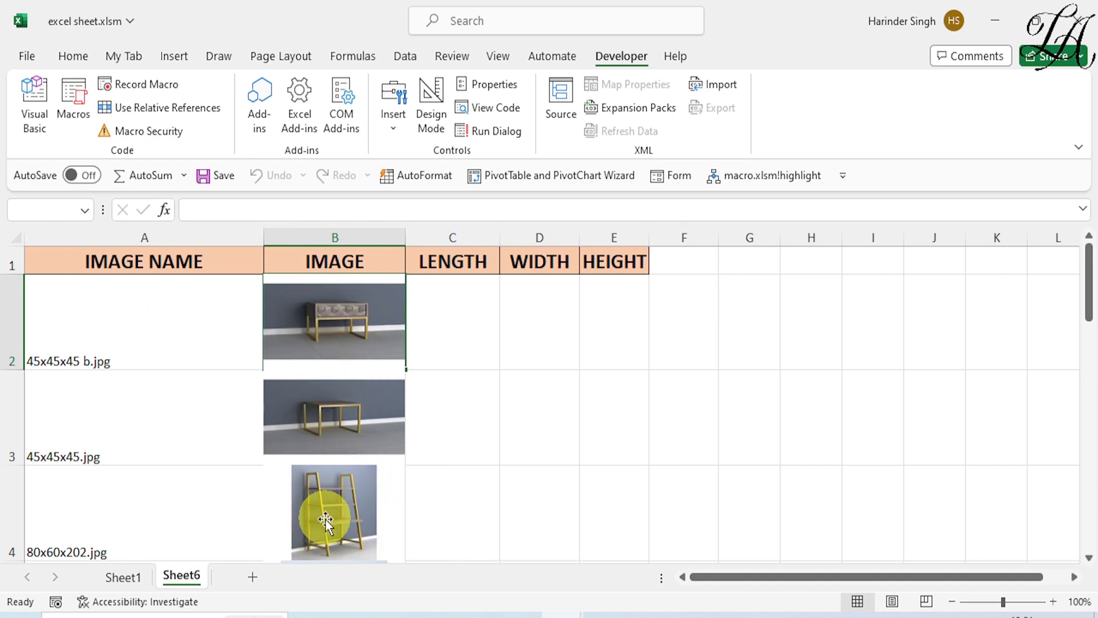
mouse_move(563, 615)
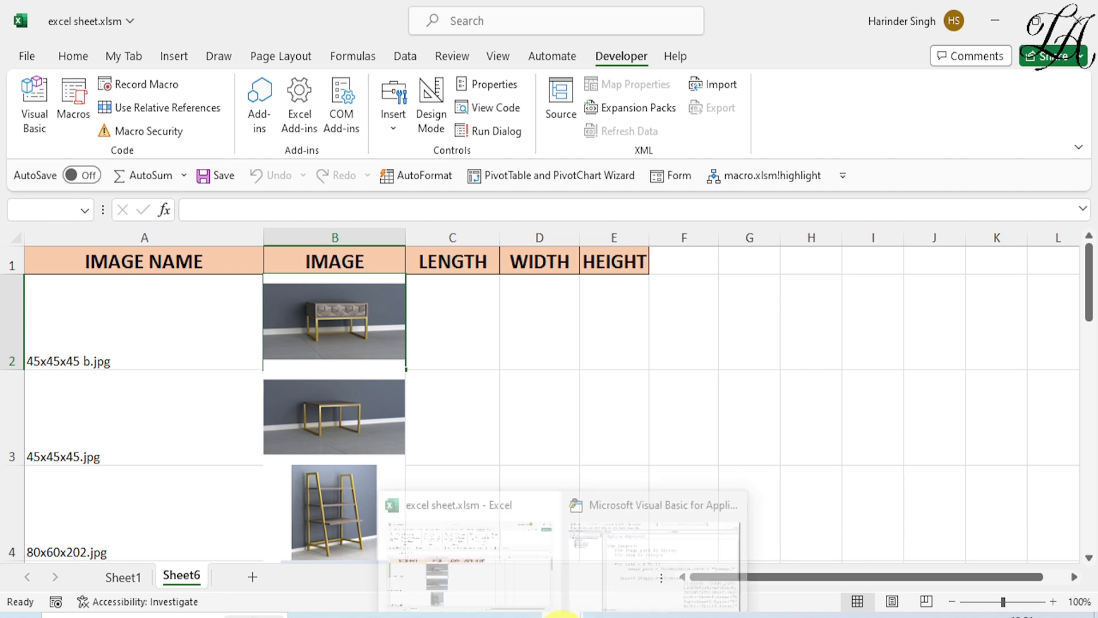
click(627, 563)
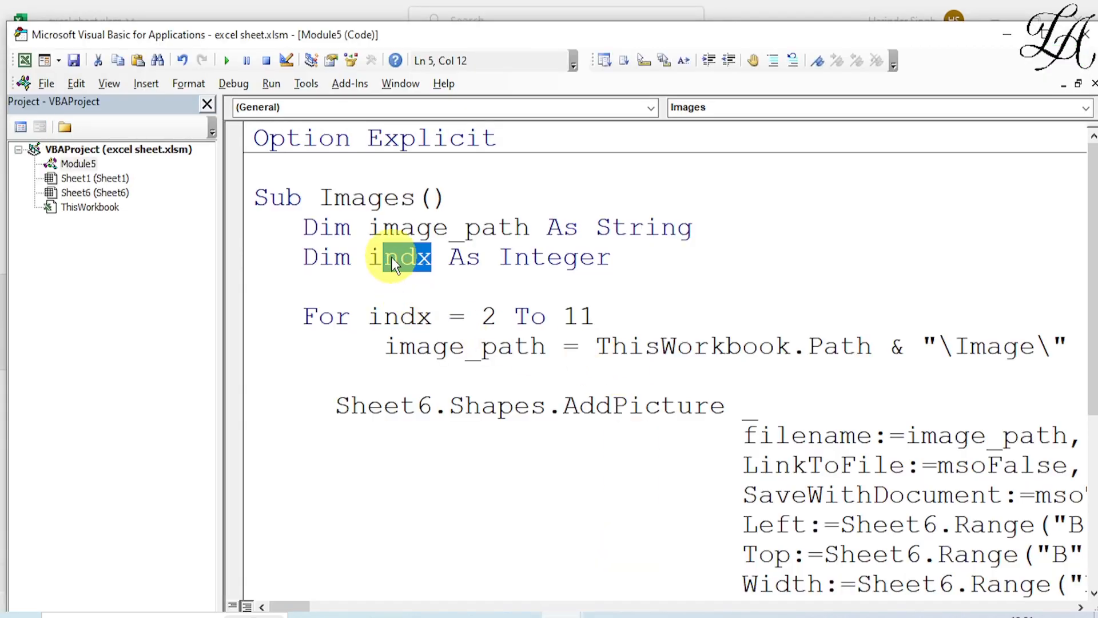
scroll(459, 312, down, 1)
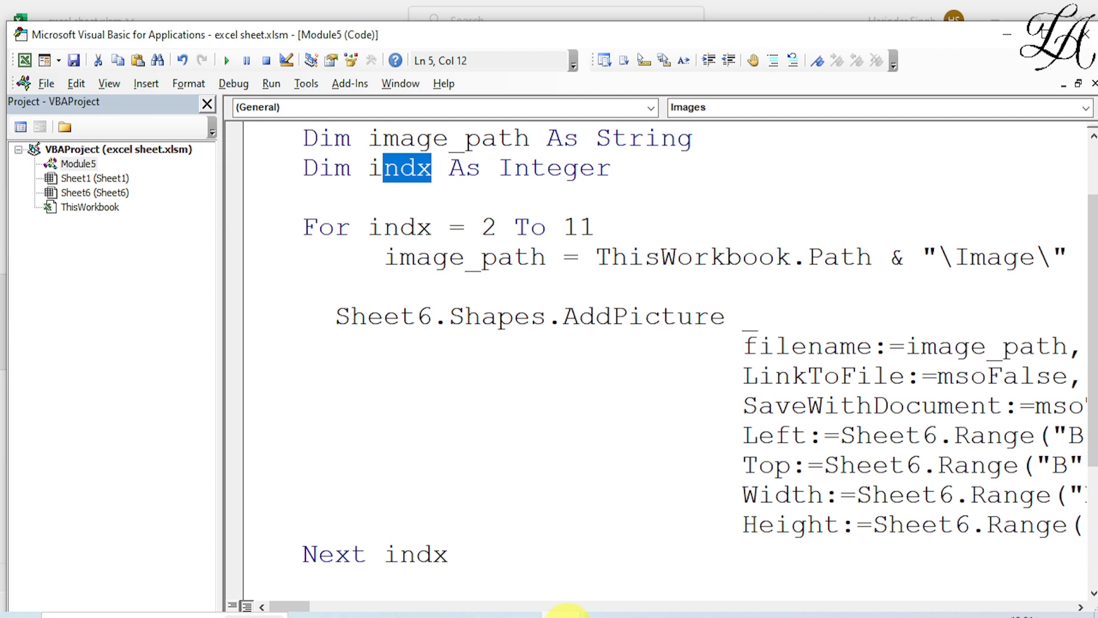
mouse_move(566, 609)
click(483, 569)
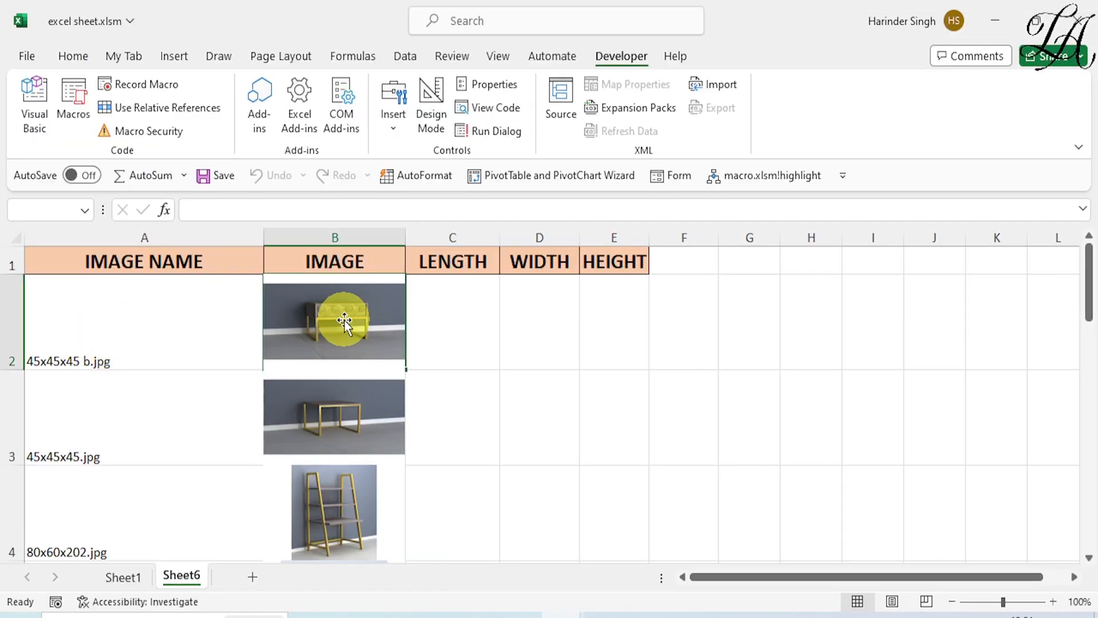
scroll(344, 324, down, 3)
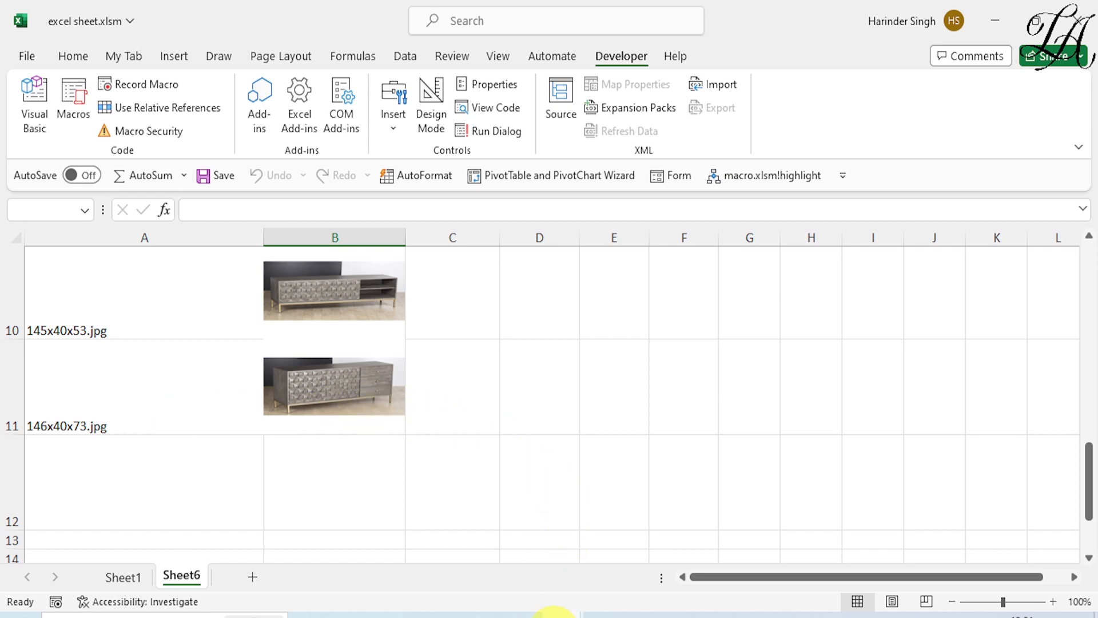
- Examine the macro's image_path line through Sheet6.Range("A" & indx).Value and compare it with the file names in Sheet6's column A
mouse_move(554, 613)
click(595, 559)
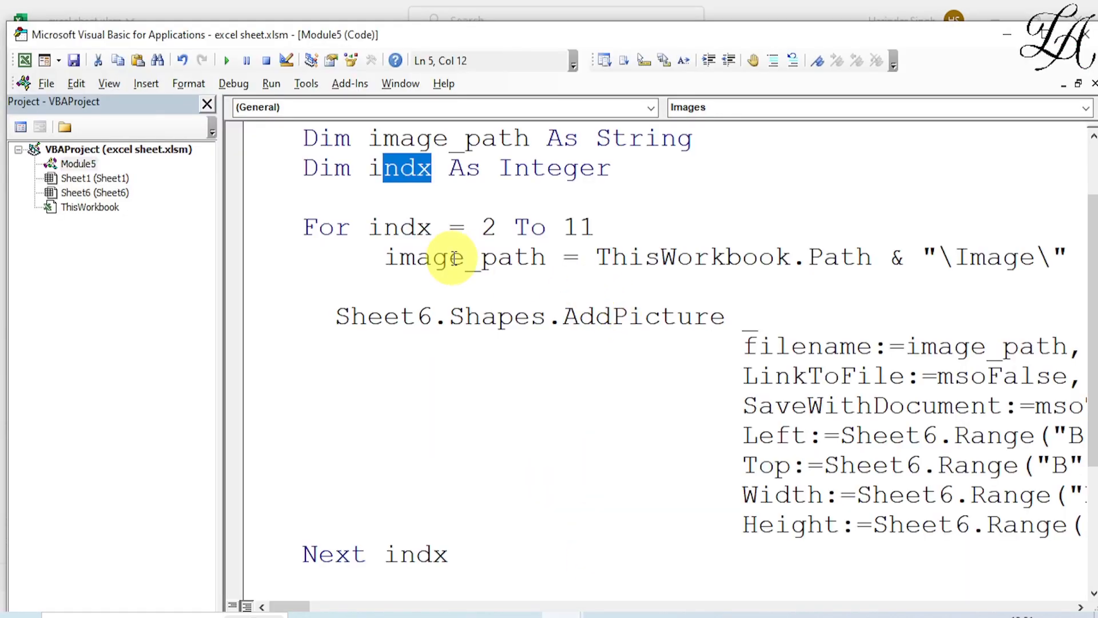
drag(400, 257, 527, 261)
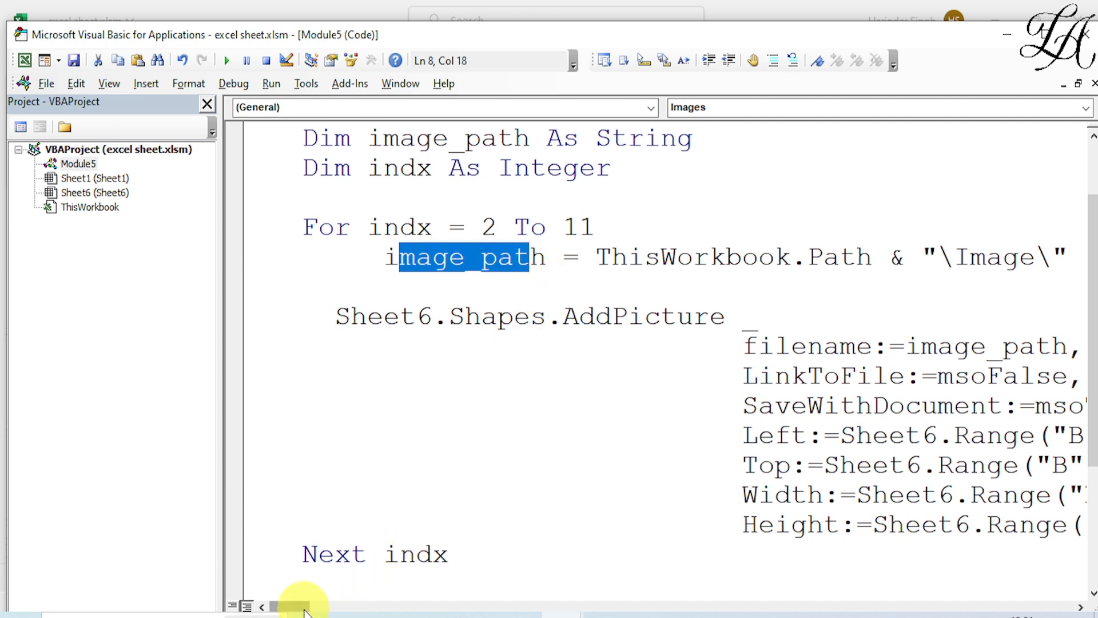
drag(299, 606, 315, 605)
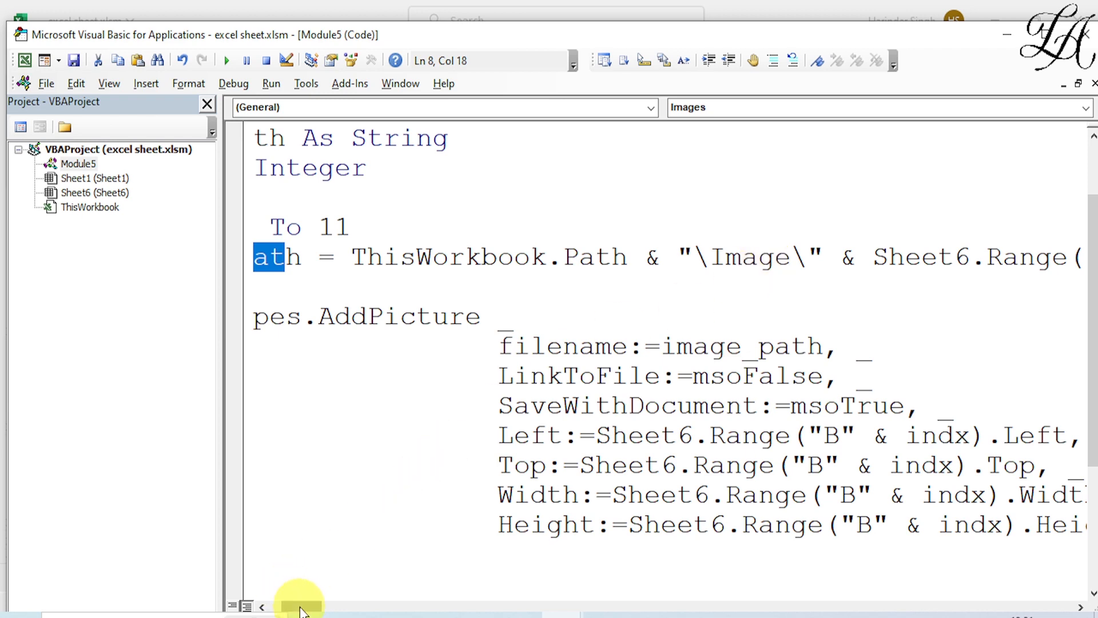
drag(301, 606, 330, 609)
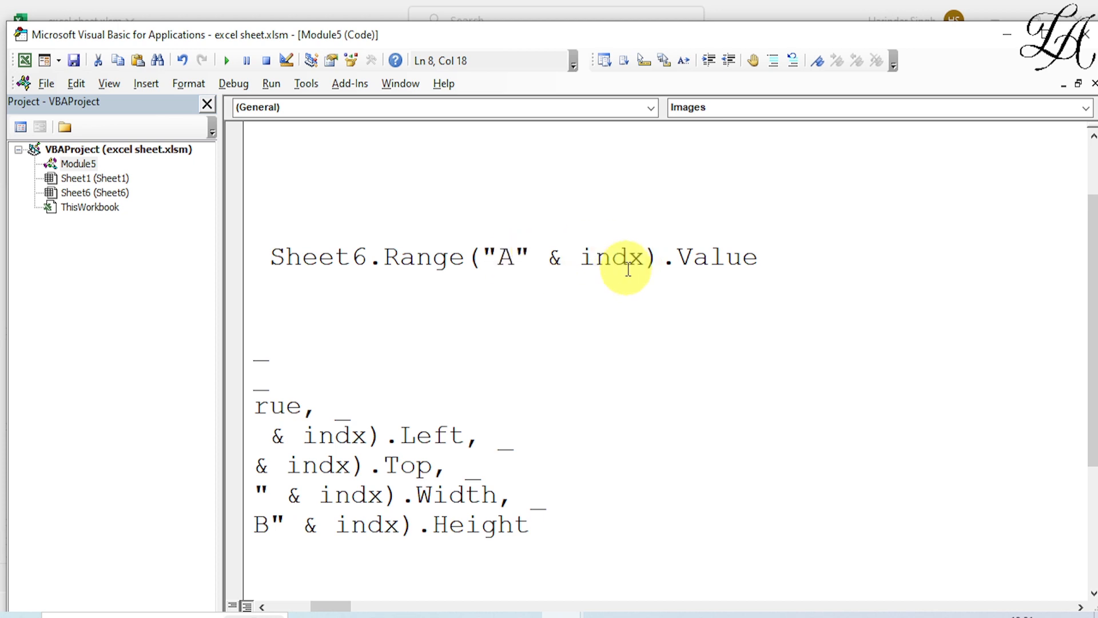
click(569, 614)
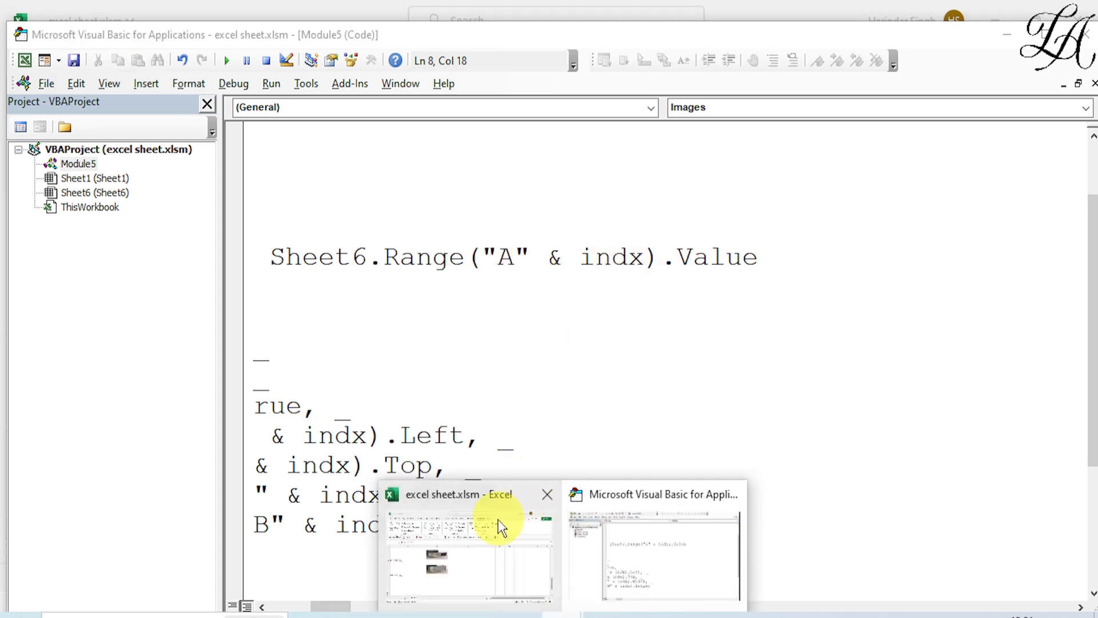
click(457, 563)
scroll(98, 319, up, 3)
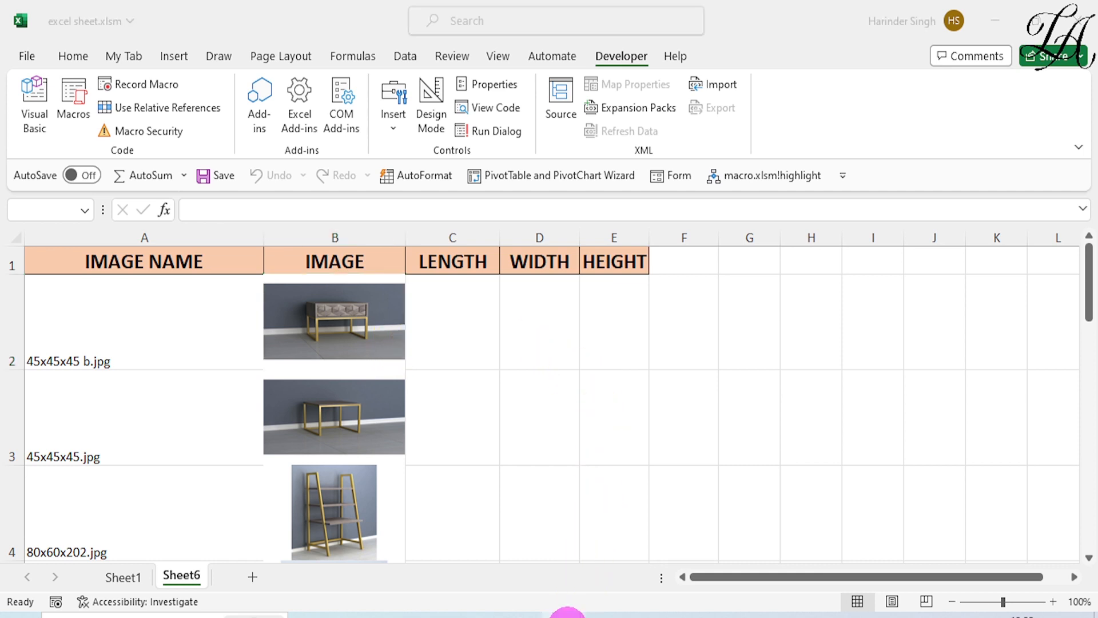
mouse_move(569, 613)
click(614, 586)
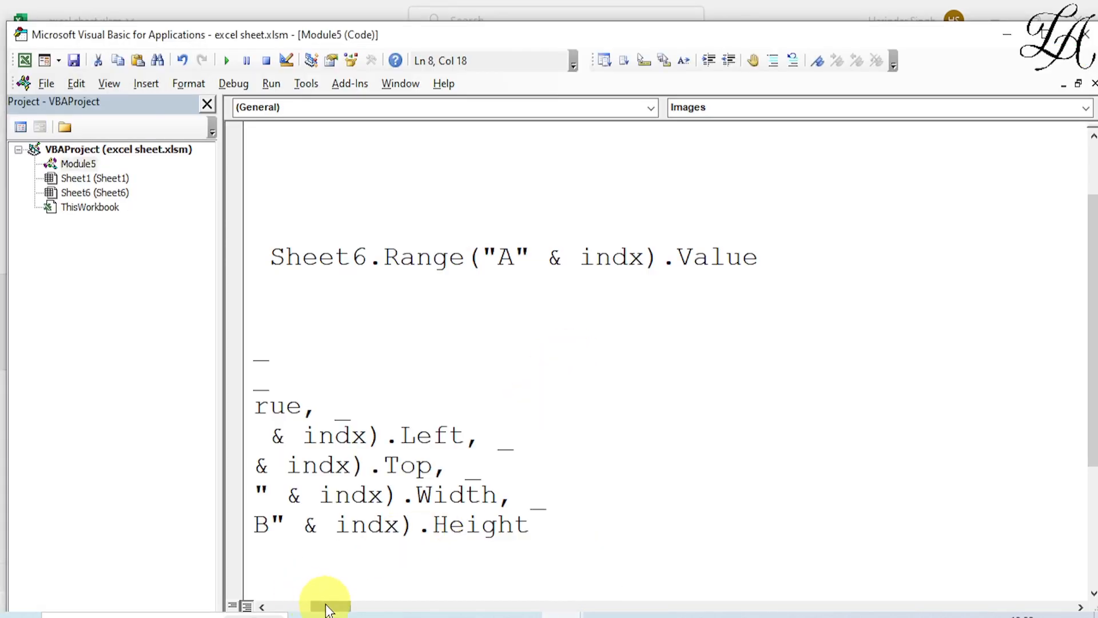
drag(326, 604, 274, 597)
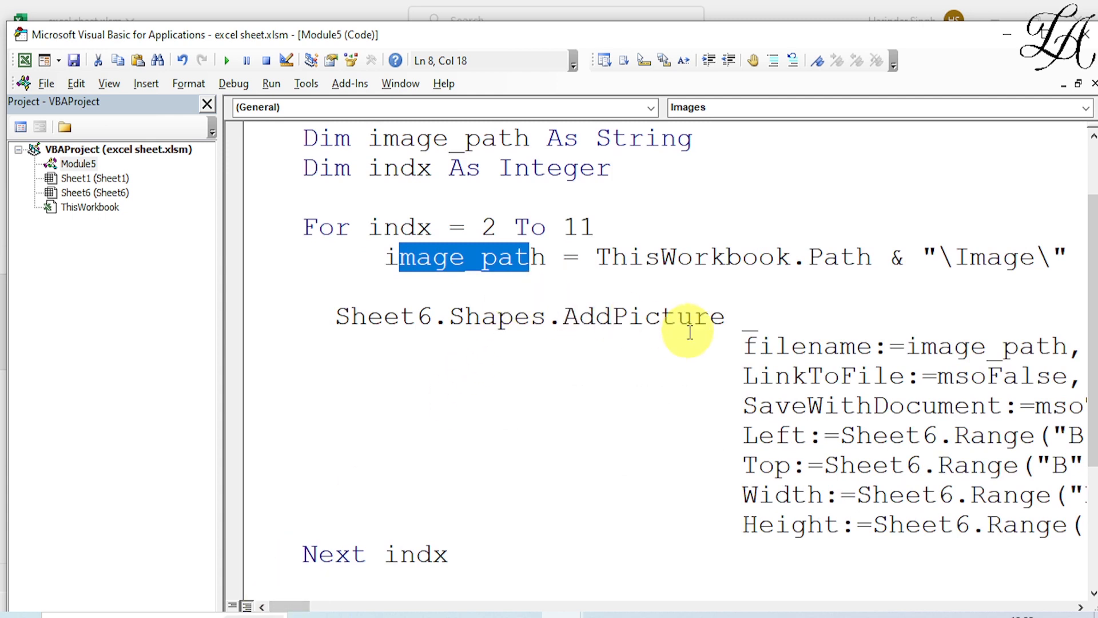
- Examine the Sheet6.Shapes.AddPicture statement and compare it with the IMAGE column on the worksheet
drag(481, 318, 644, 337)
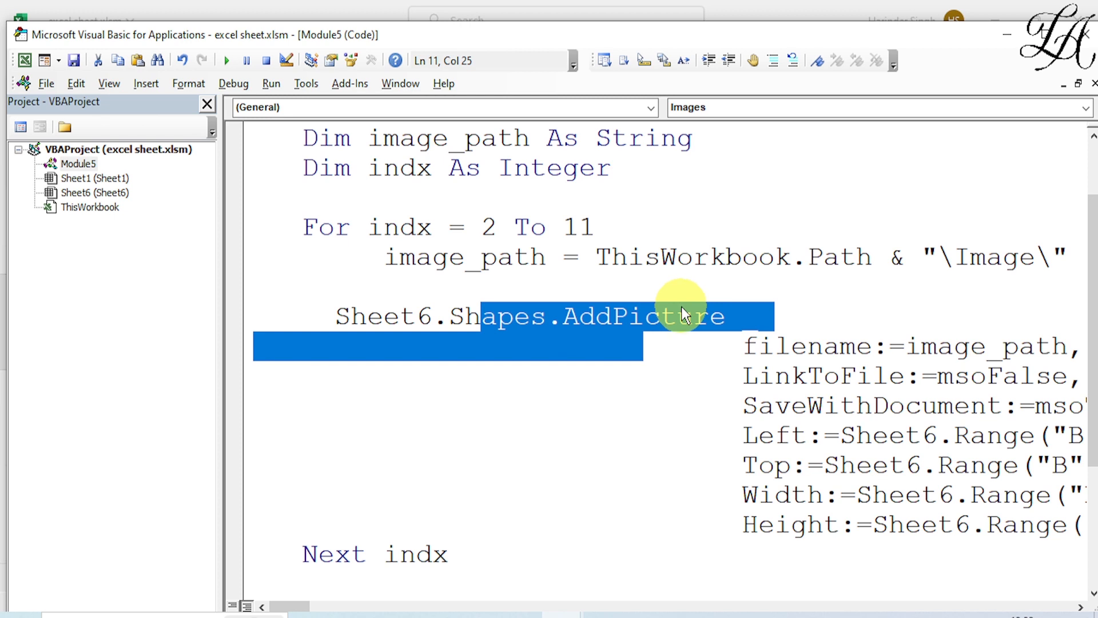
click(675, 351)
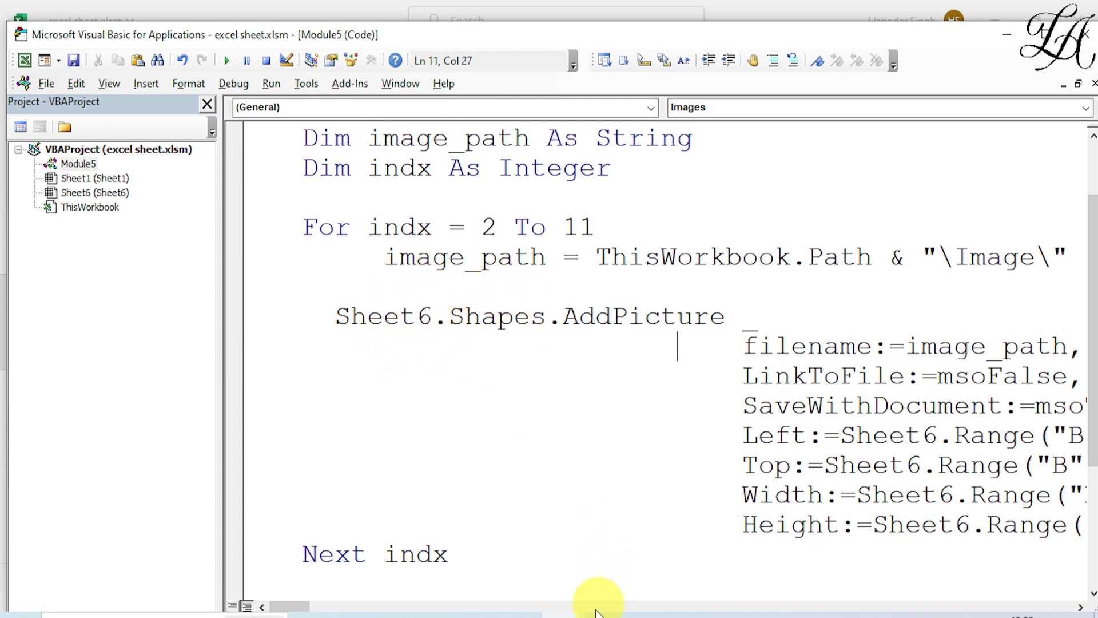
click(569, 609)
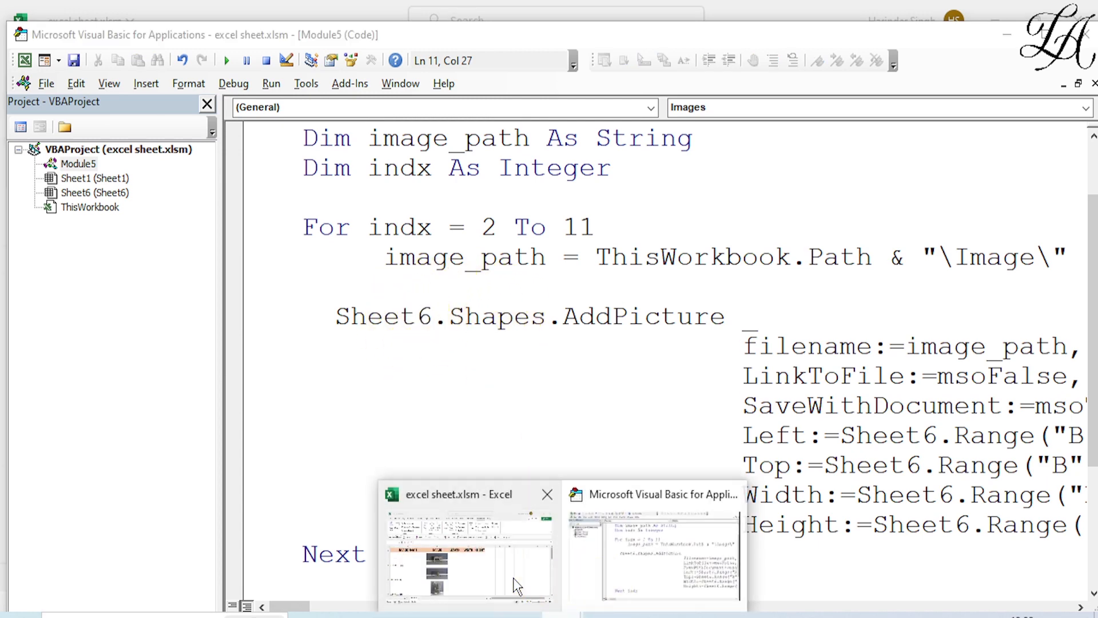
click(518, 585)
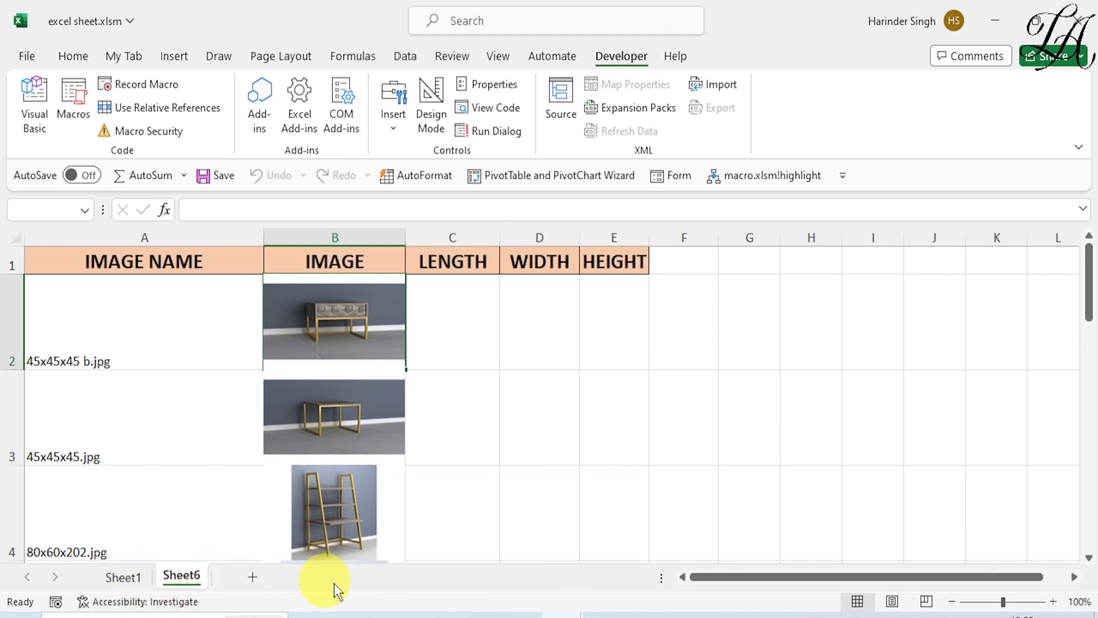
click(575, 613)
click(616, 566)
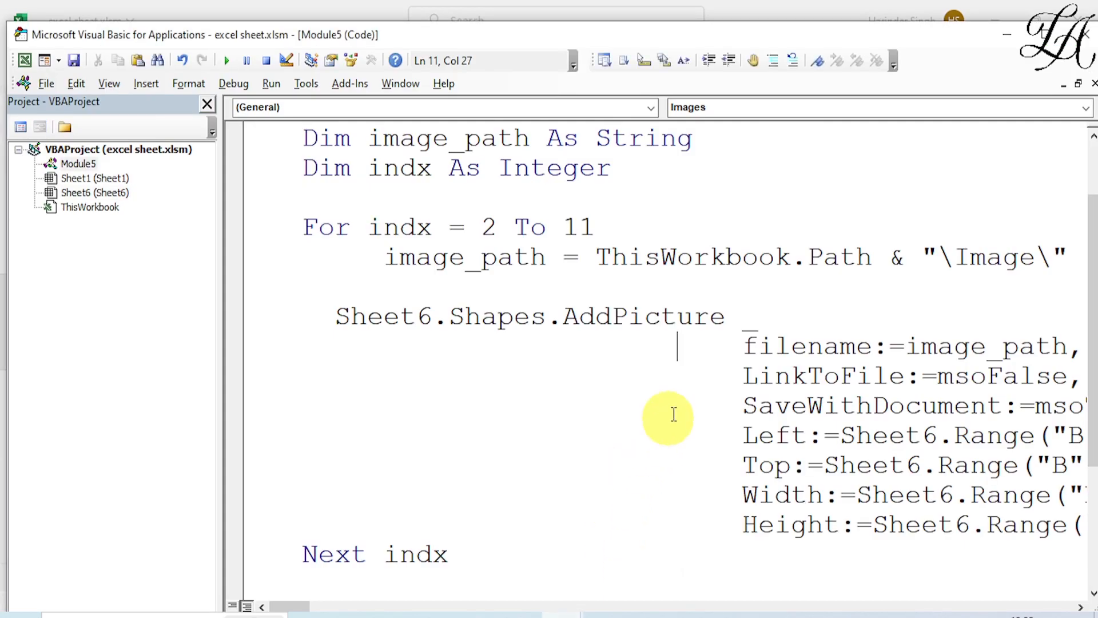
- Review the ThisWorkbook.Path expression and the AddPicture arguments, and compare them with the picture in row 2 of the worksheet
drag(290, 605, 302, 605)
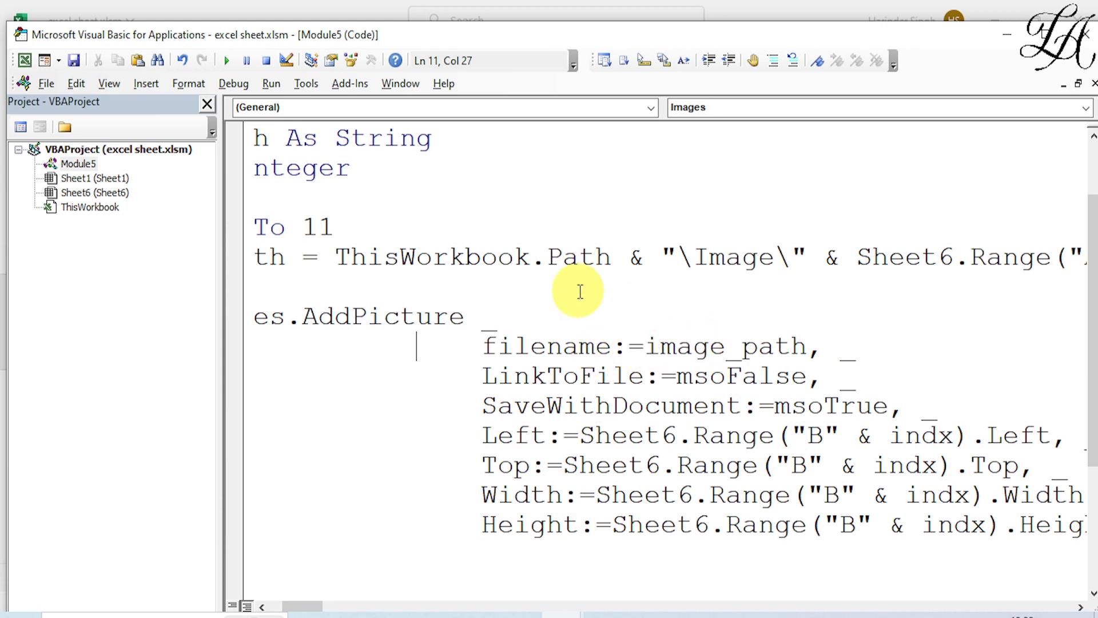
drag(367, 258, 497, 262)
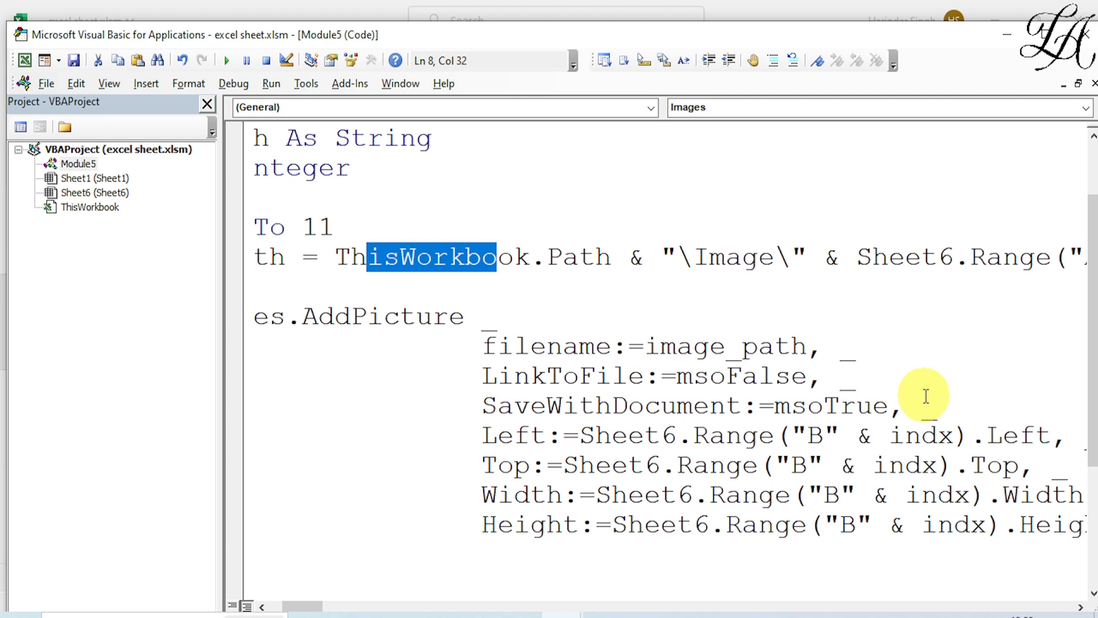
scroll(926, 396, down, 1)
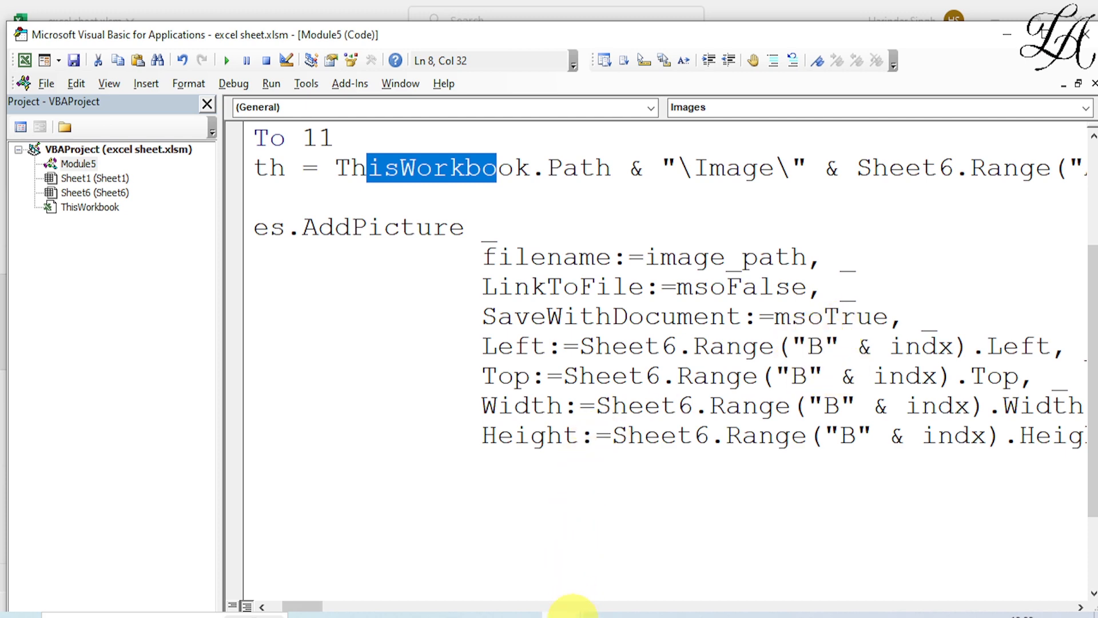
mouse_move(564, 600)
click(503, 507)
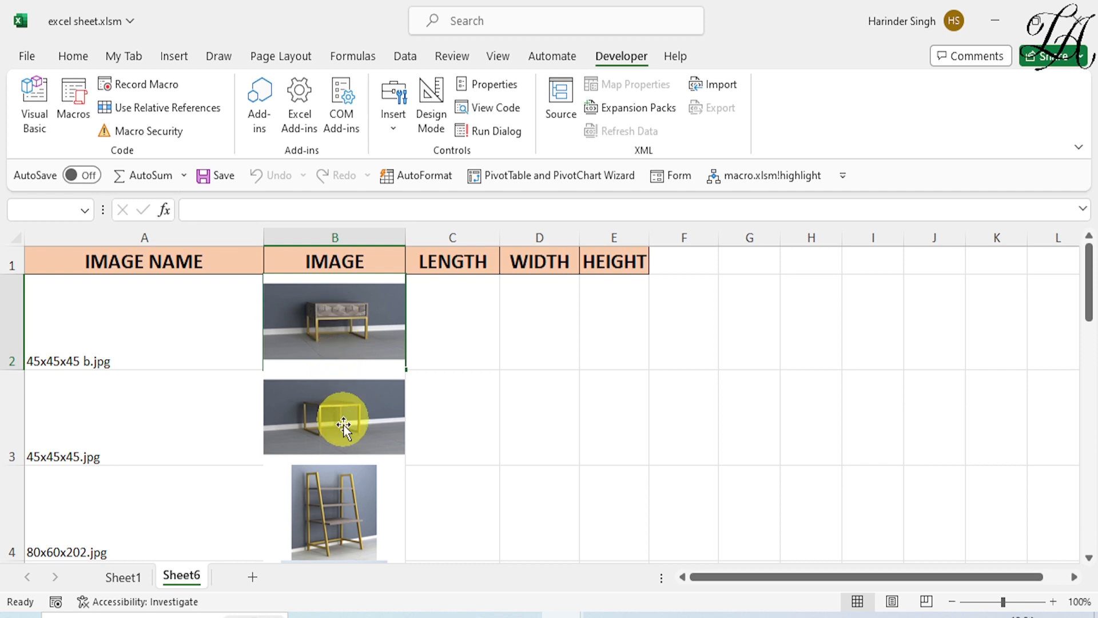
click(333, 338)
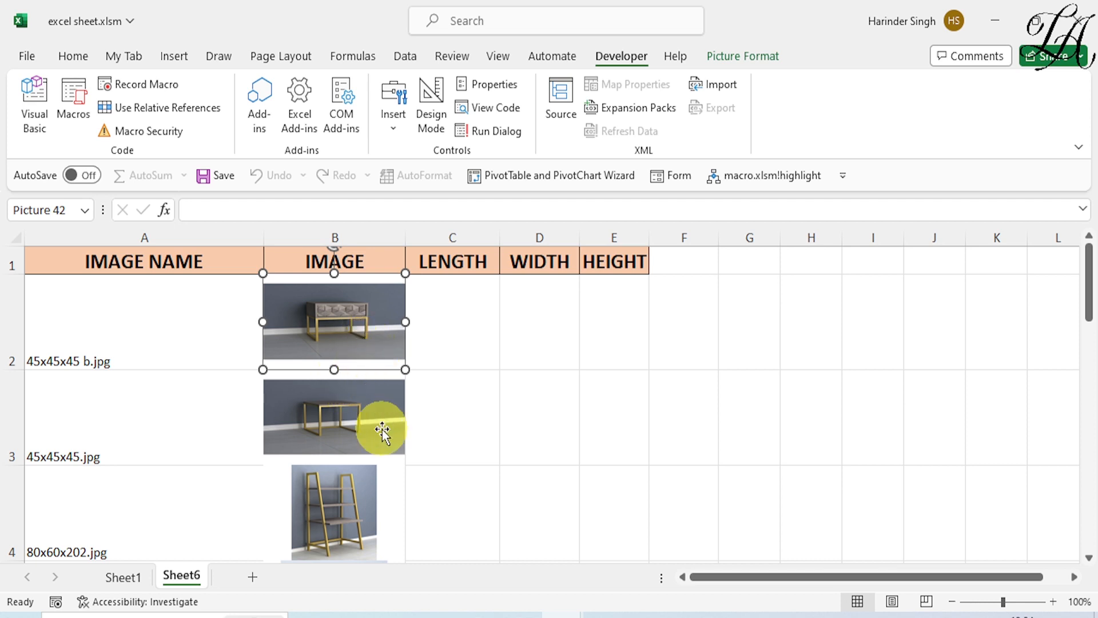
mouse_move(566, 610)
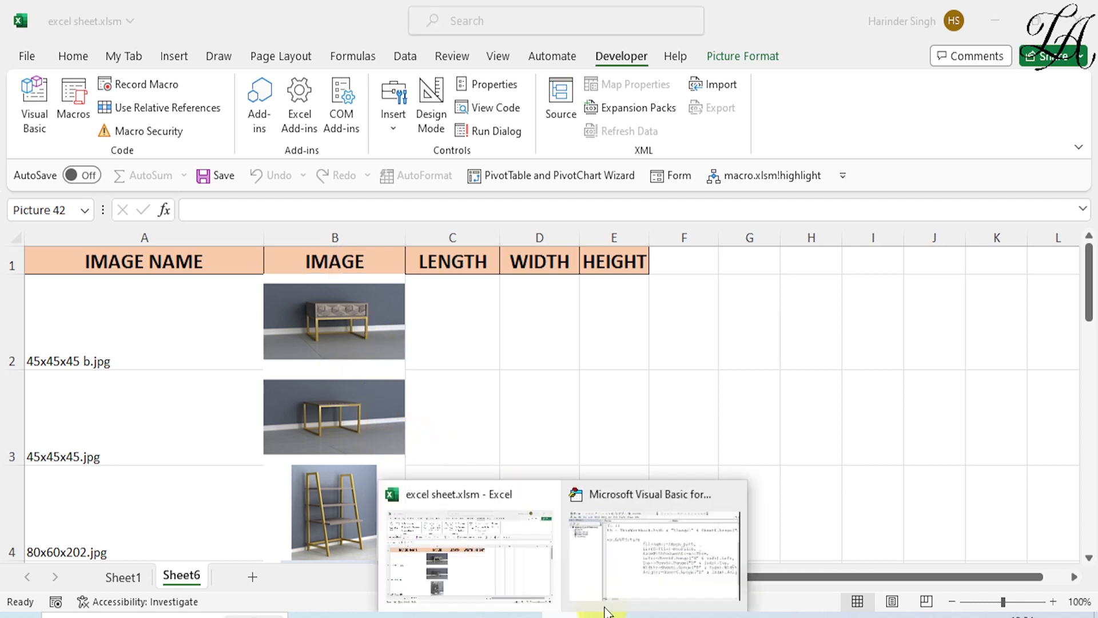
click(704, 516)
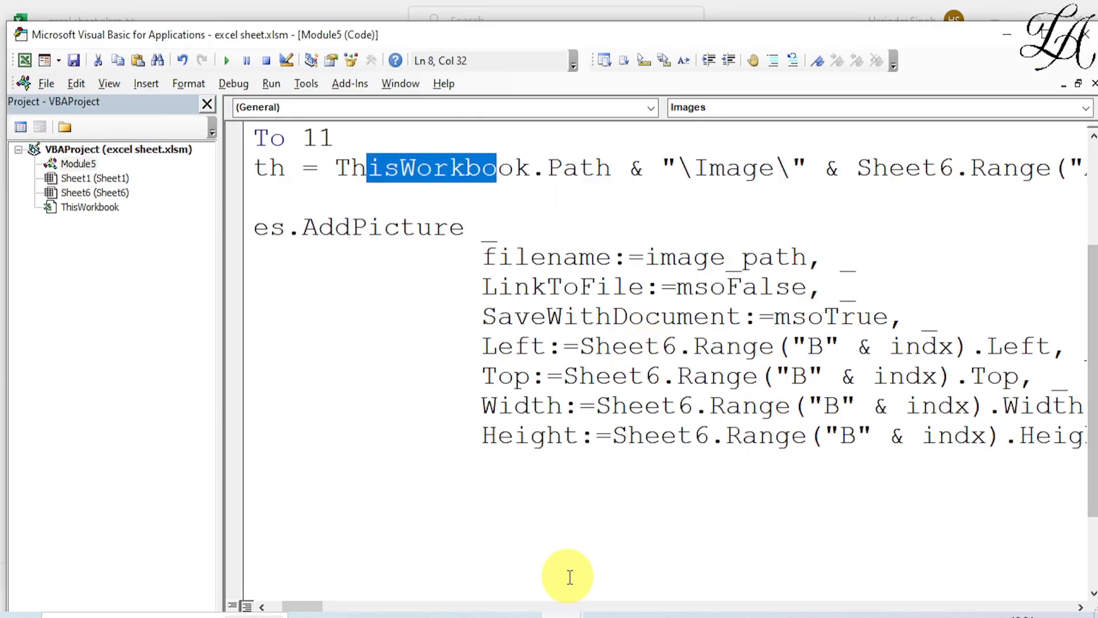
- Examine the AddPicture Left, Top, Width and Height arguments for column B and return to the worksheet
click(309, 606)
drag(309, 606, 312, 606)
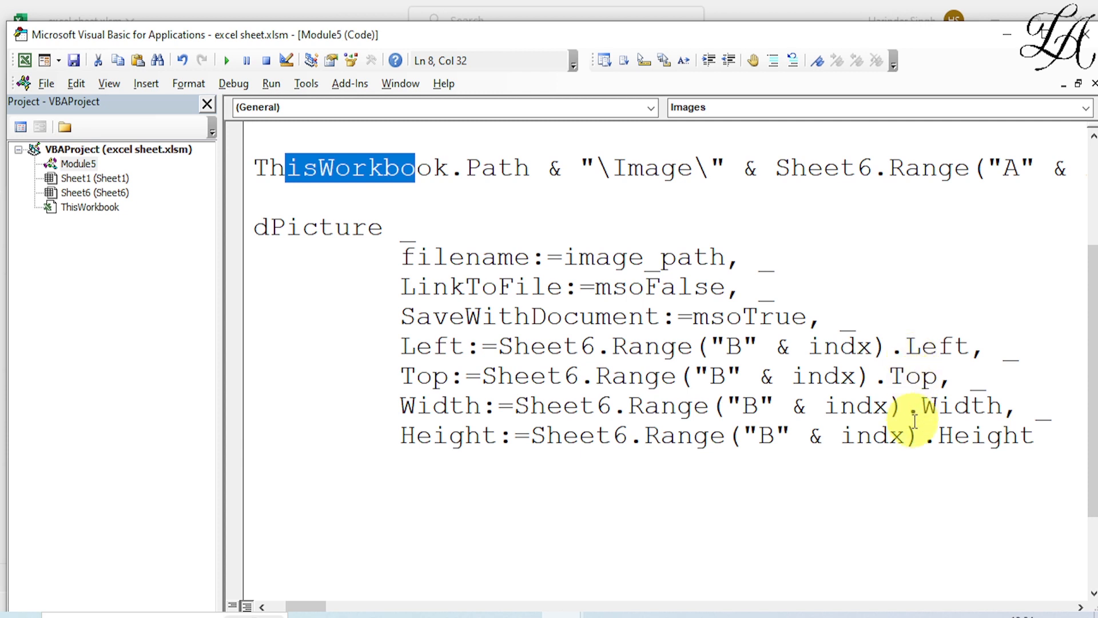
drag(401, 347, 481, 440)
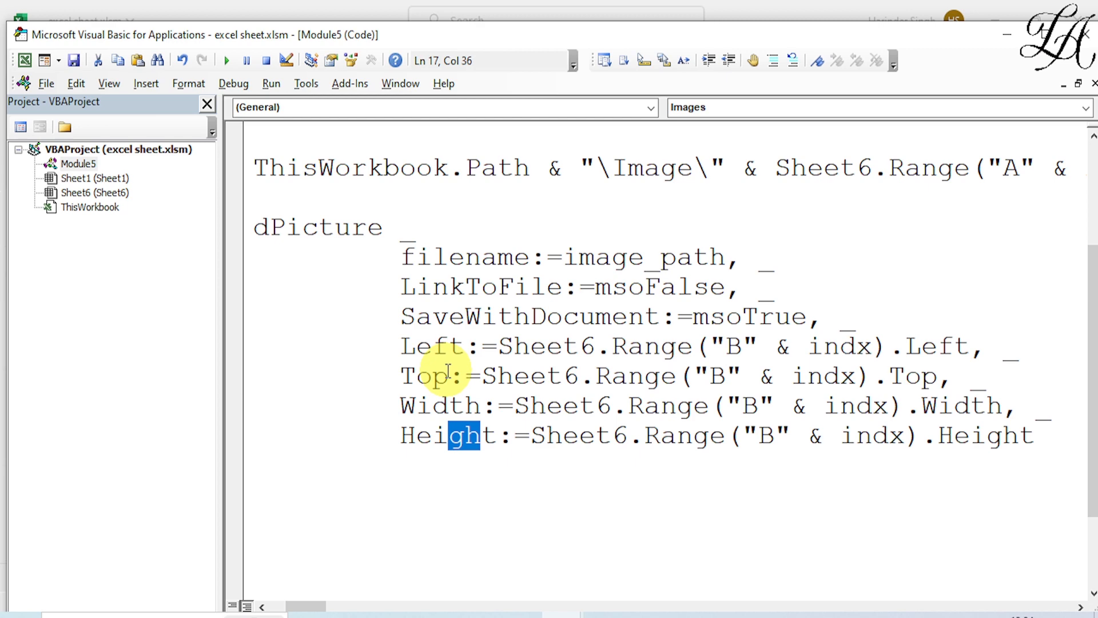
drag(306, 606, 246, 606)
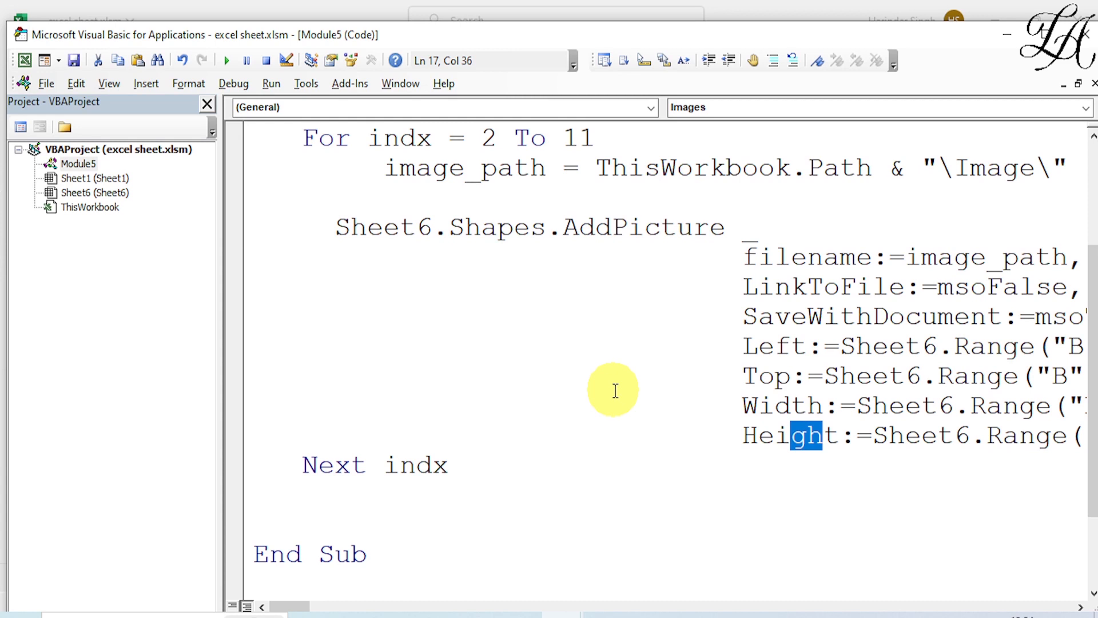
click(1005, 35)
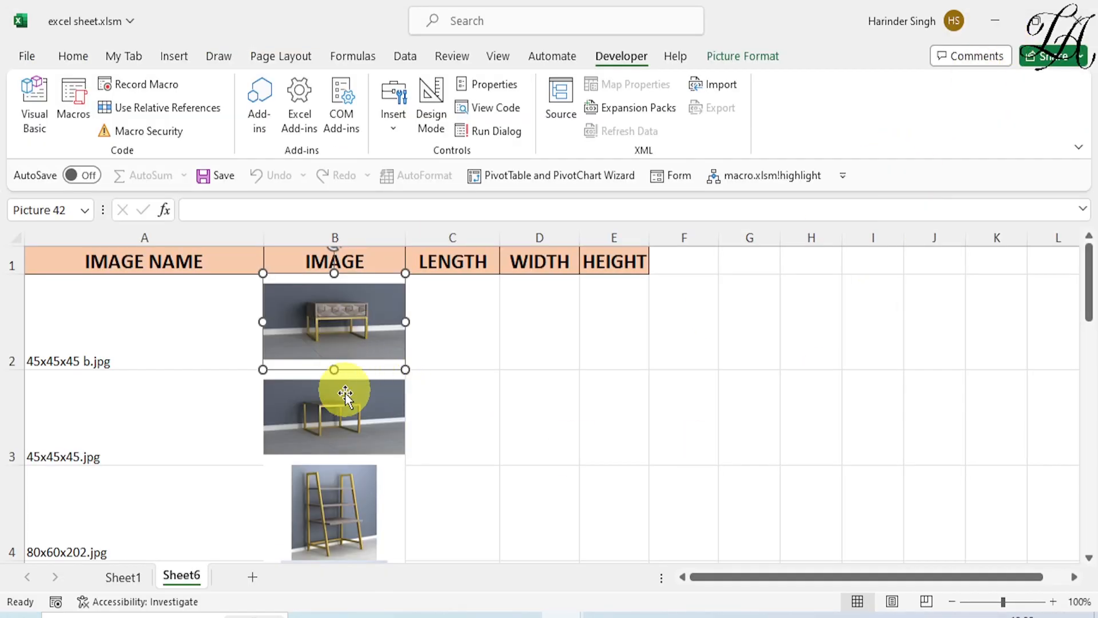
- Enter =TEXTSPLIT(A2,"x") in C2 to split the image name into length, width and height, and check the result cells
click(461, 342)
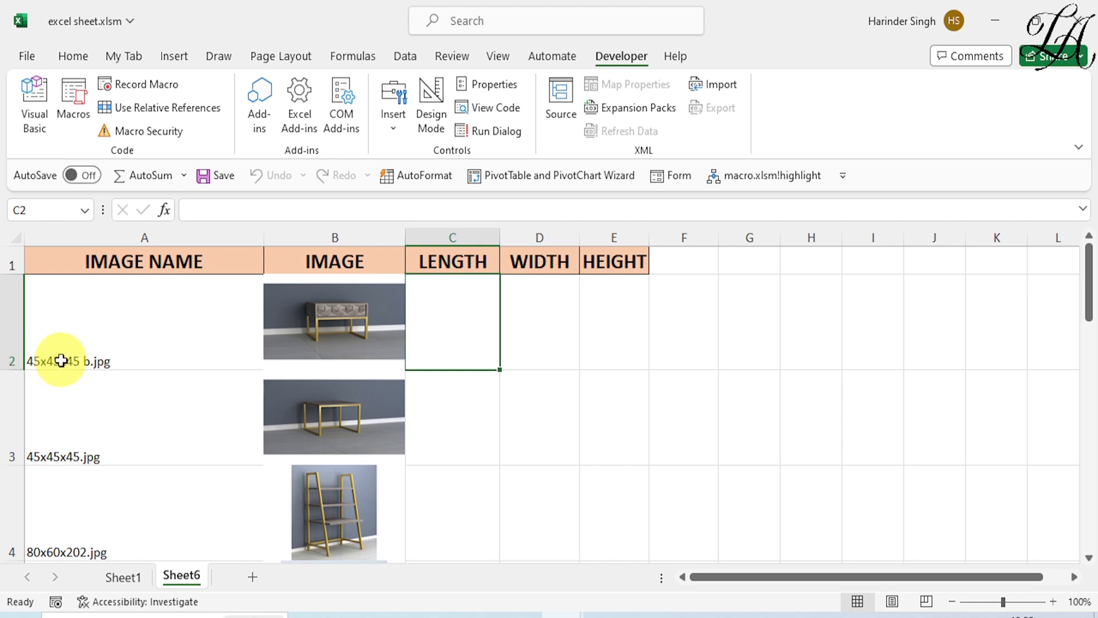
click(462, 332)
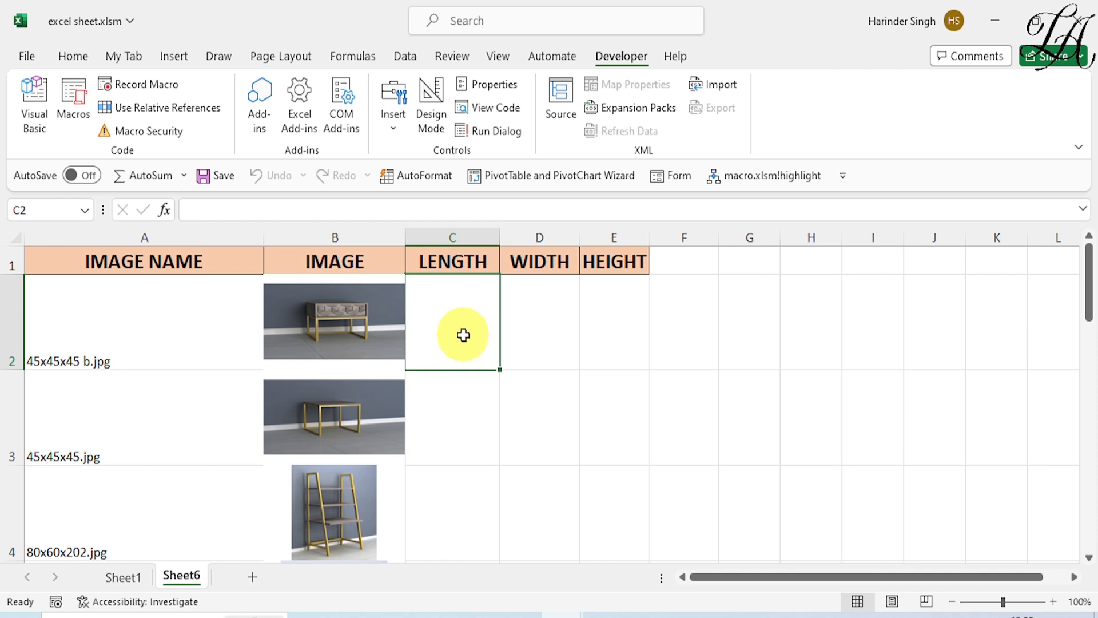
text(=)
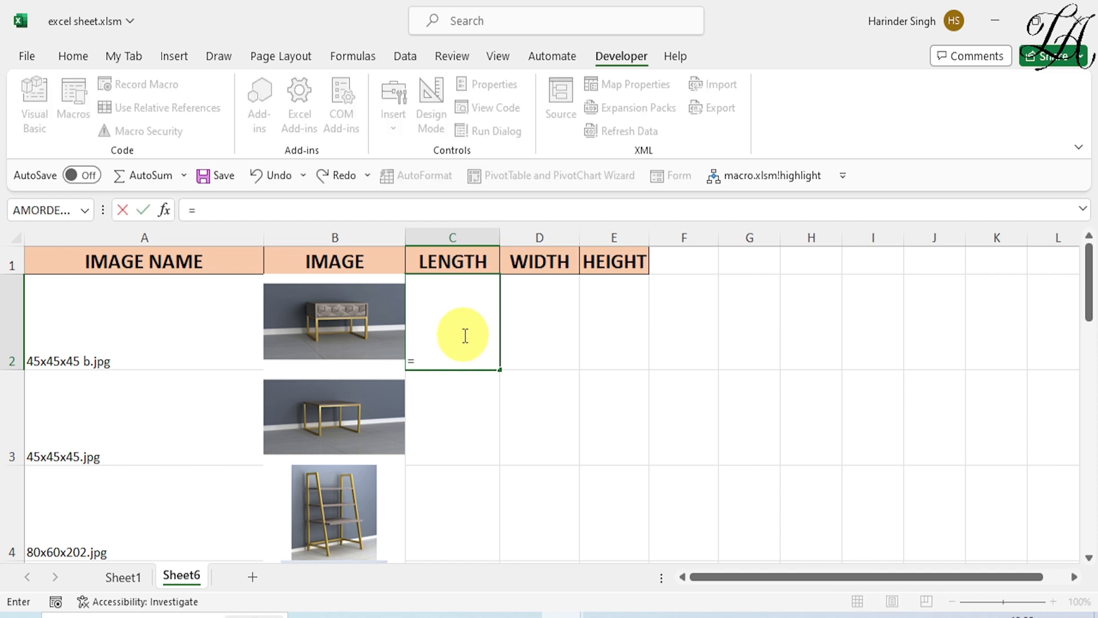
text(TEXTS)
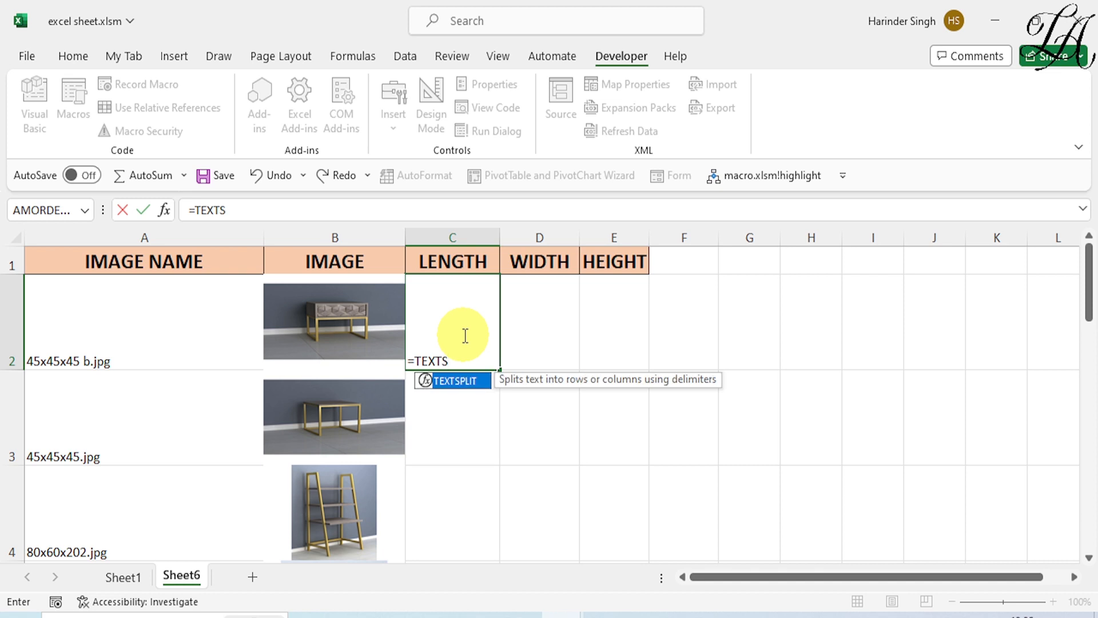
text(PLIT()
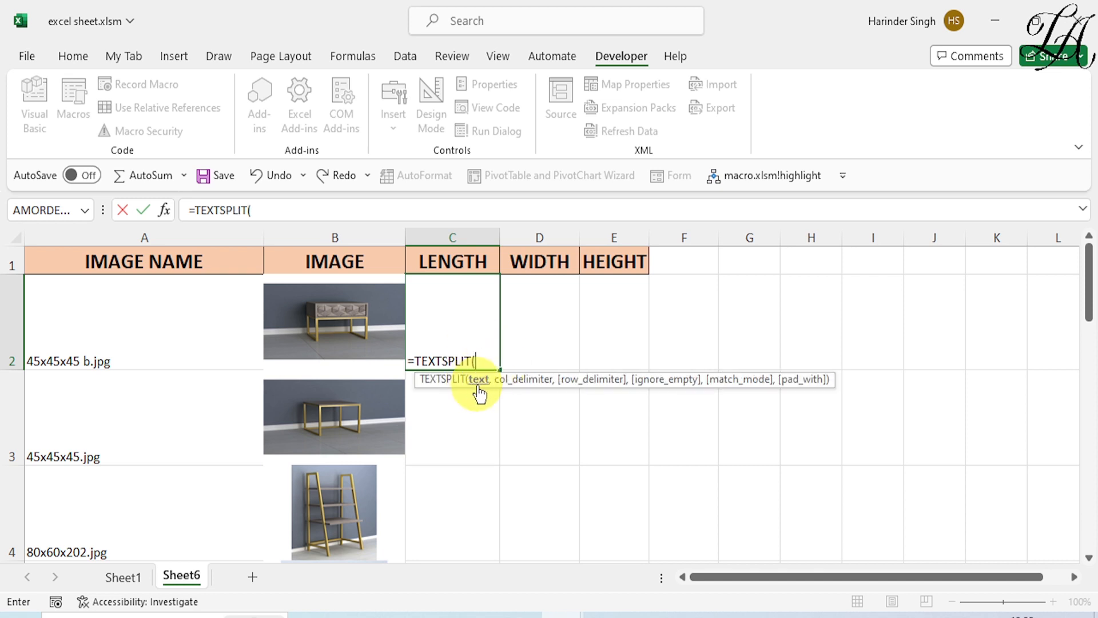
click(178, 349)
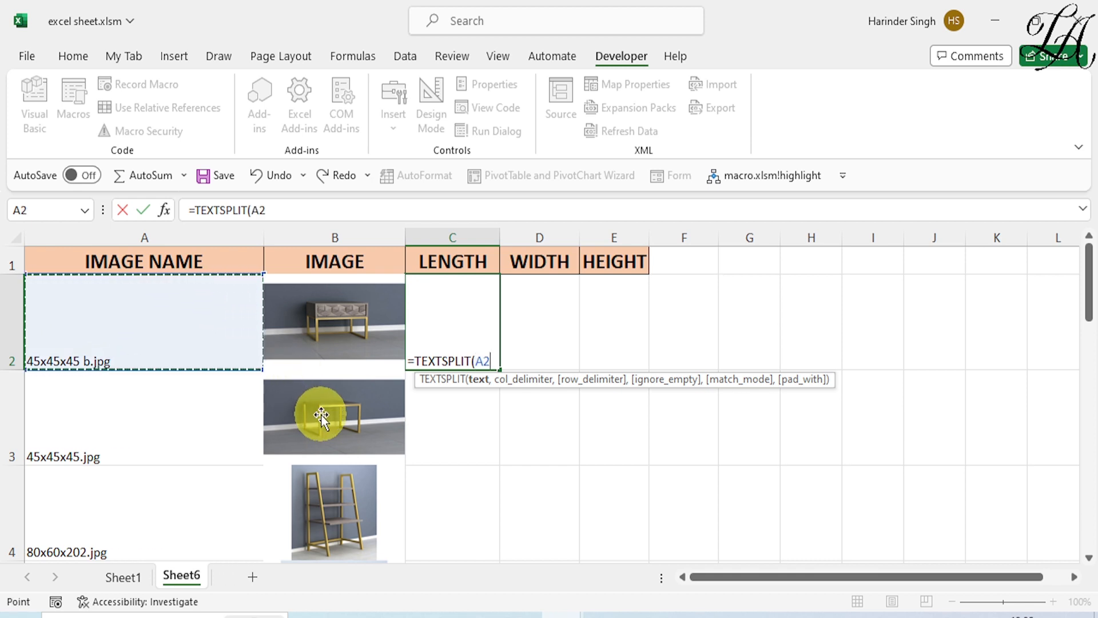
text(,)
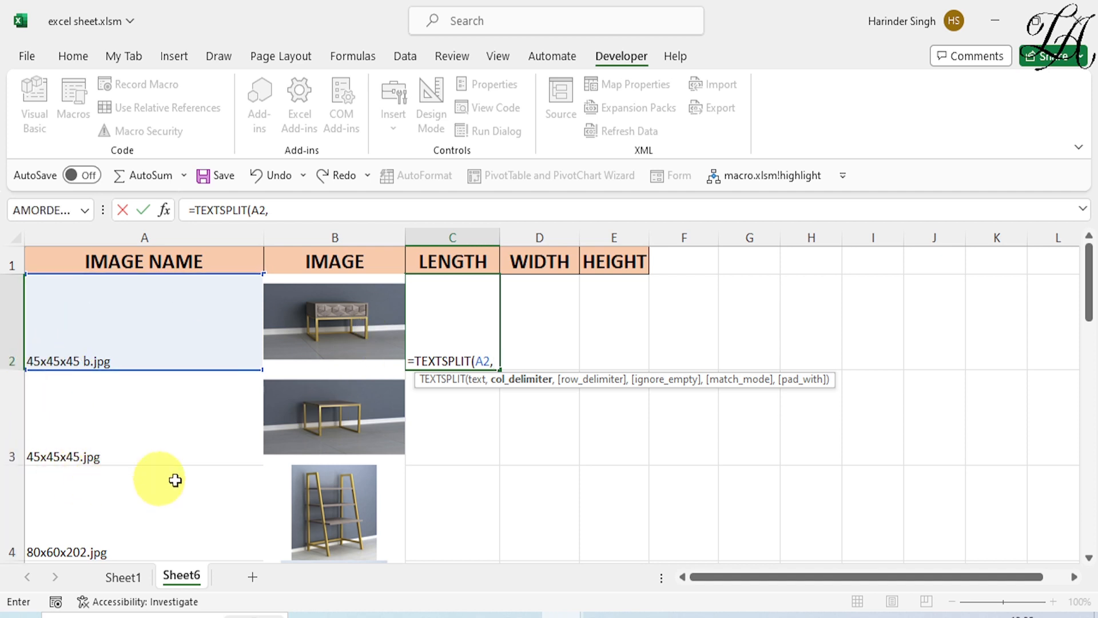
text(")
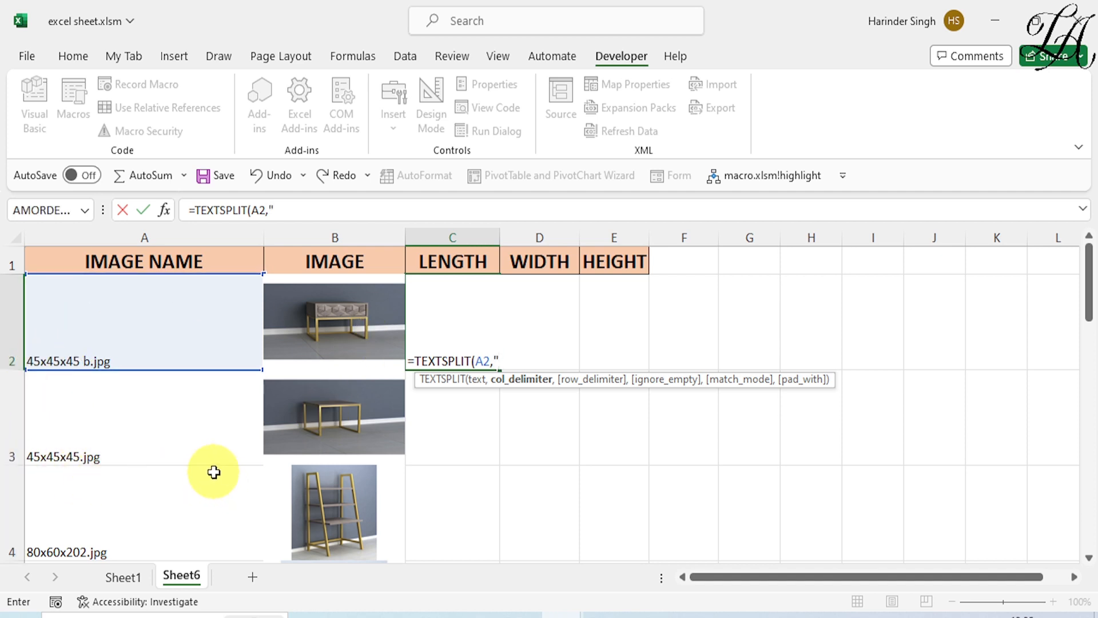
text(x"))
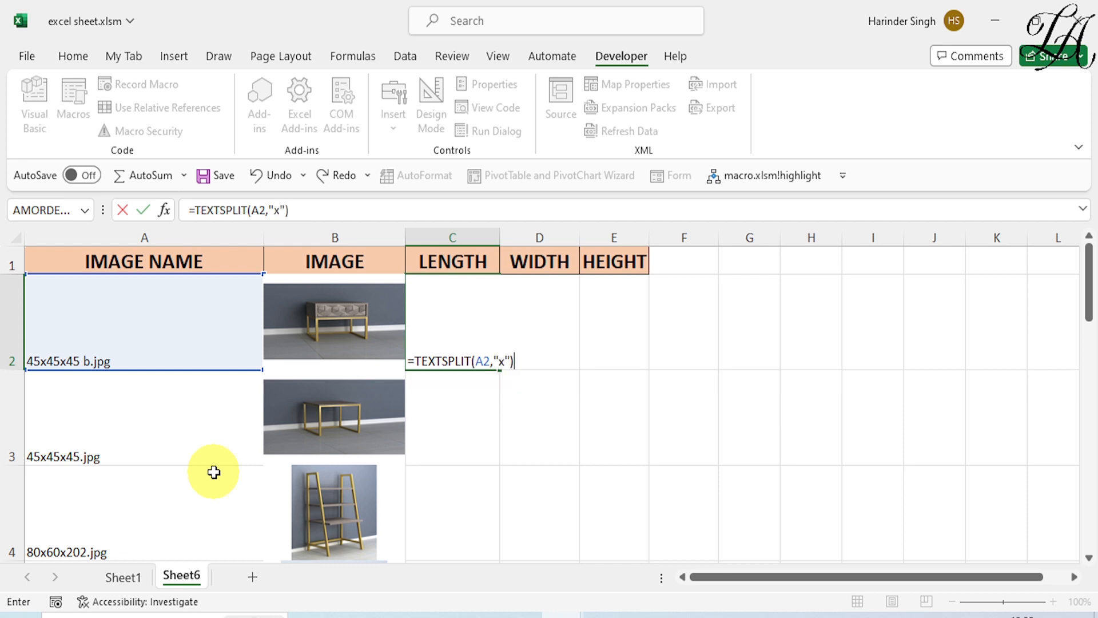
key(Return)
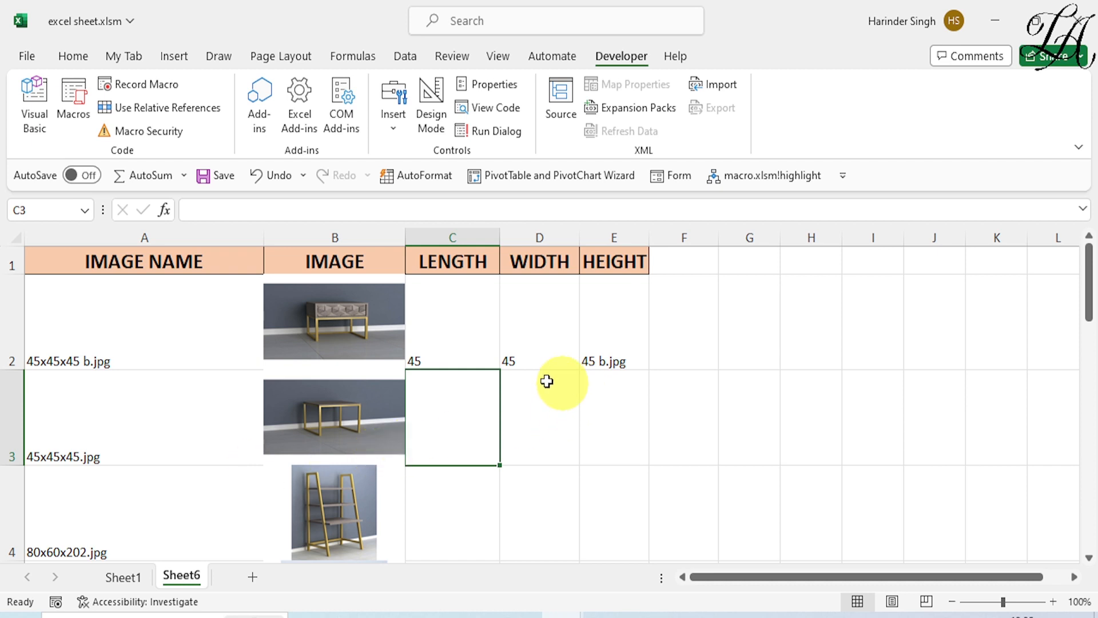
click(456, 345)
click(529, 346)
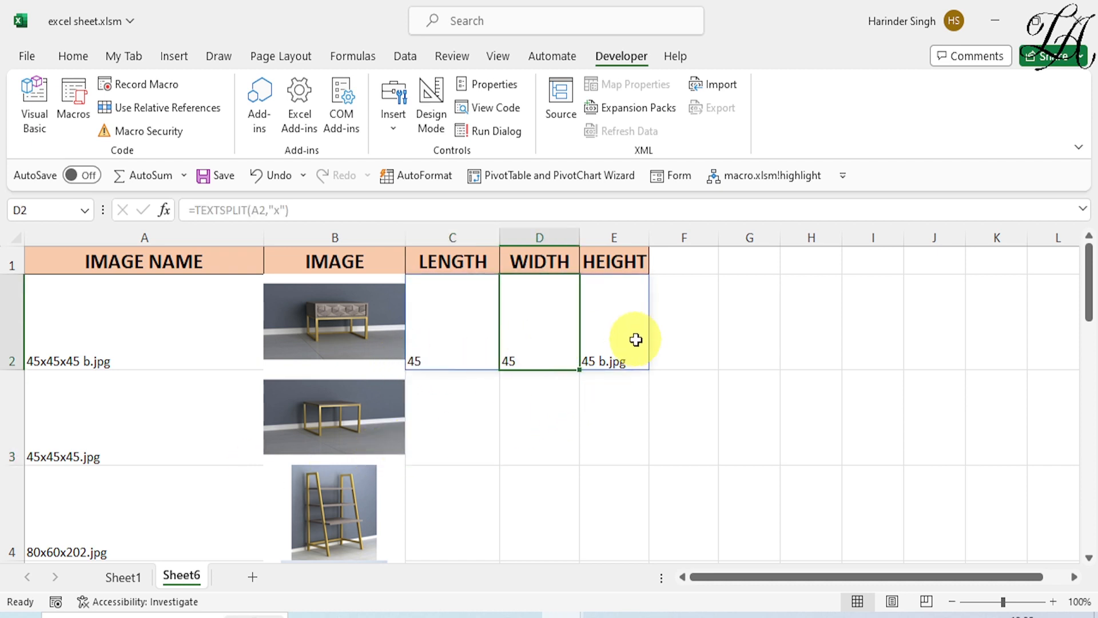
- Copy the TEXTSPLIT formula from C2 down through C11 and check the split results in rows 5 and 6
click(636, 339)
click(482, 347)
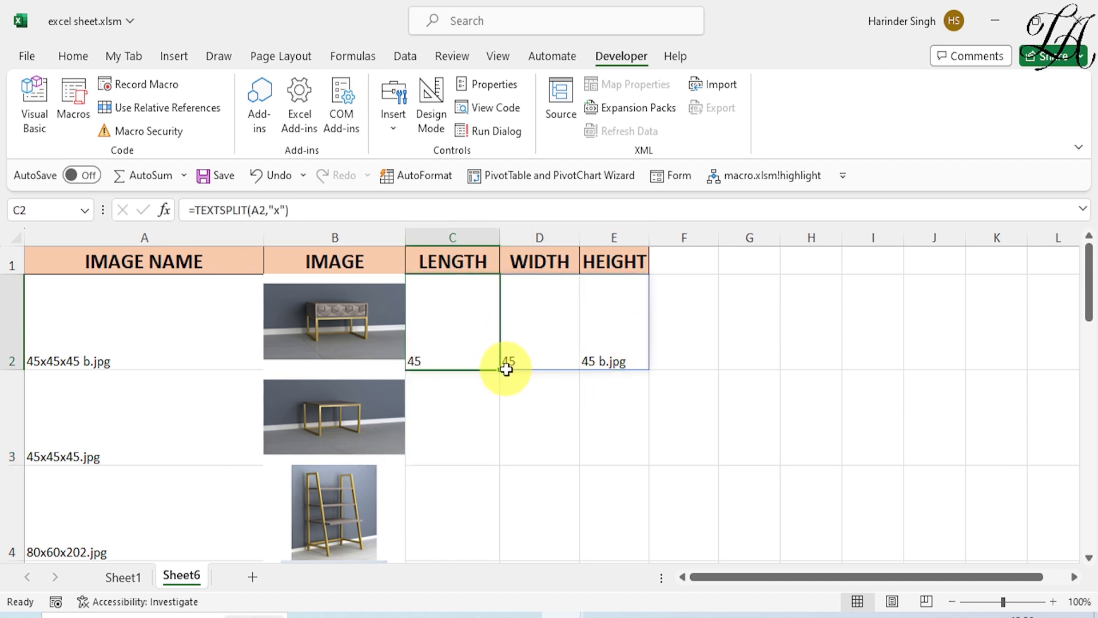
drag(506, 369, 532, 429)
scroll(704, 438, up, 1)
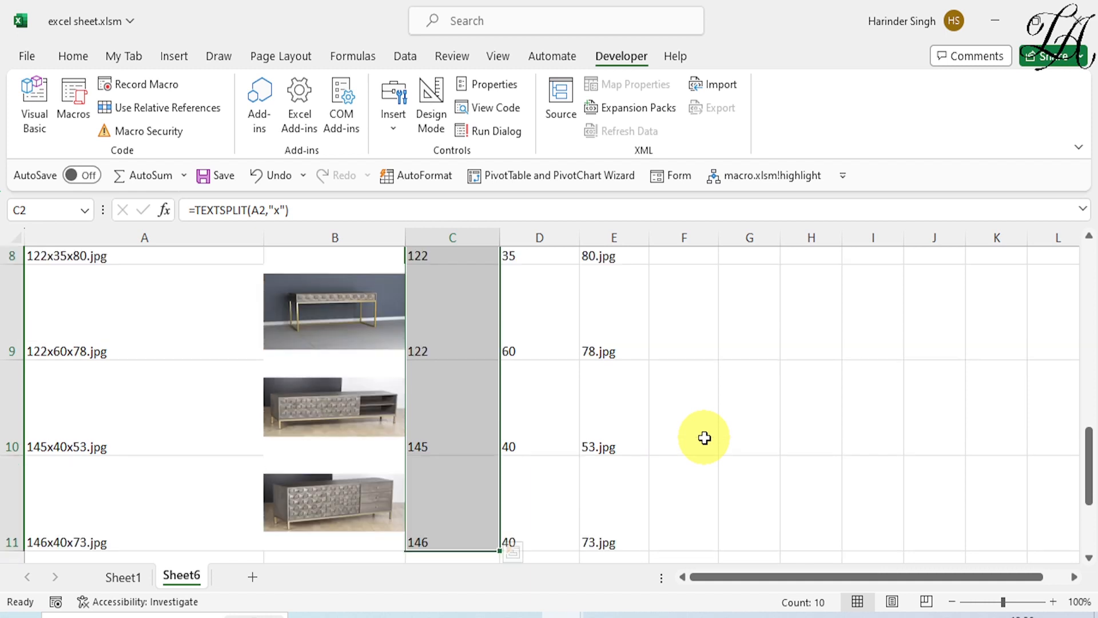
scroll(704, 438, up, 4)
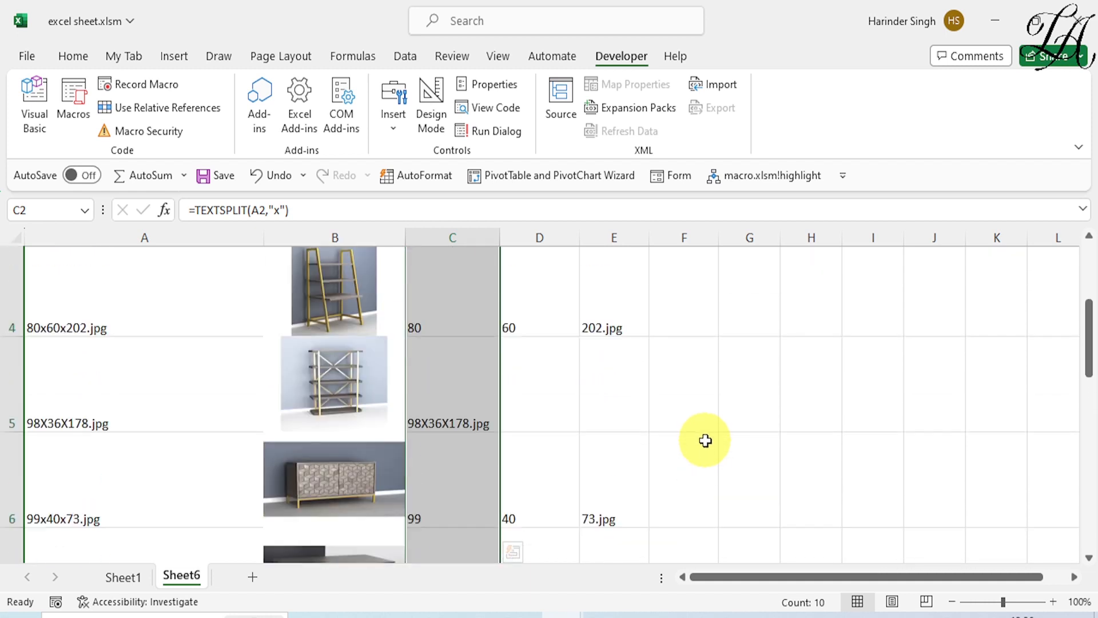
click(426, 443)
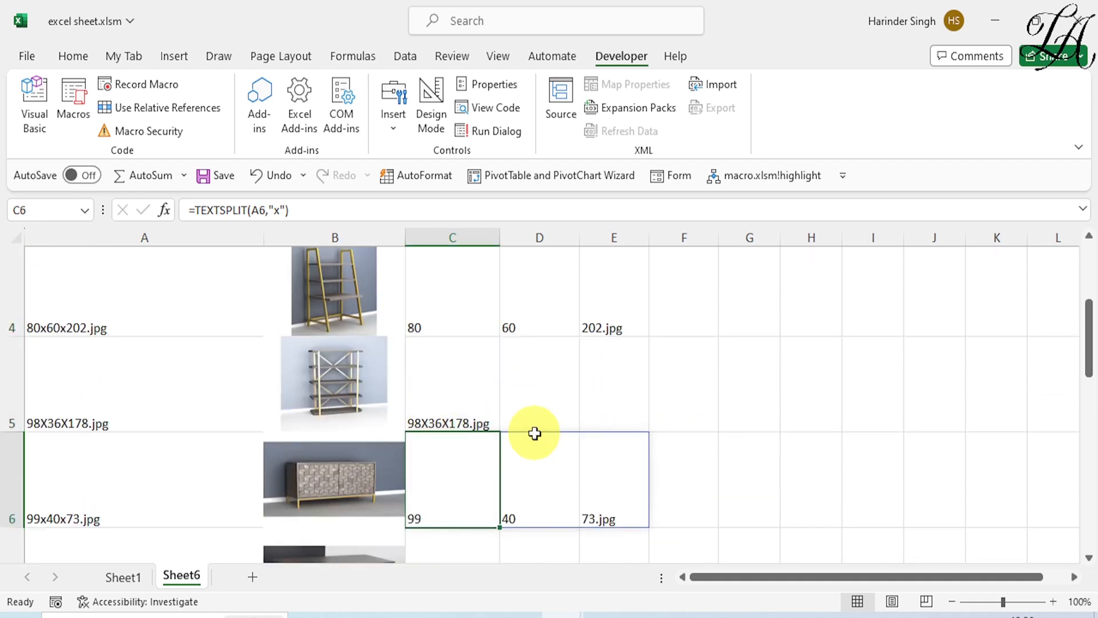
click(493, 417)
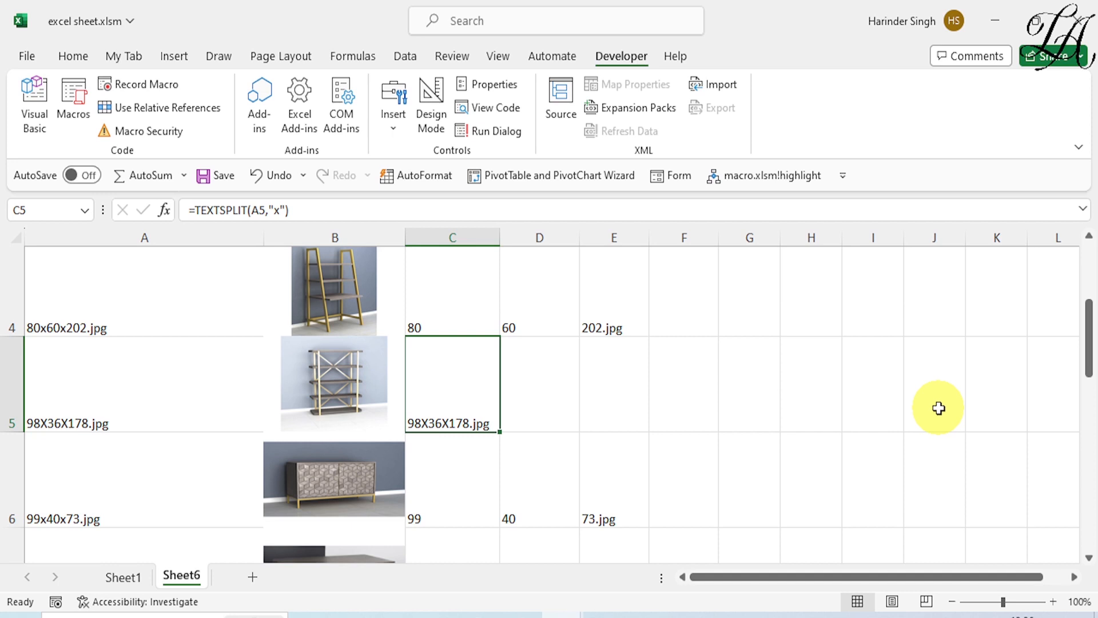
scroll(938, 408, up, 2)
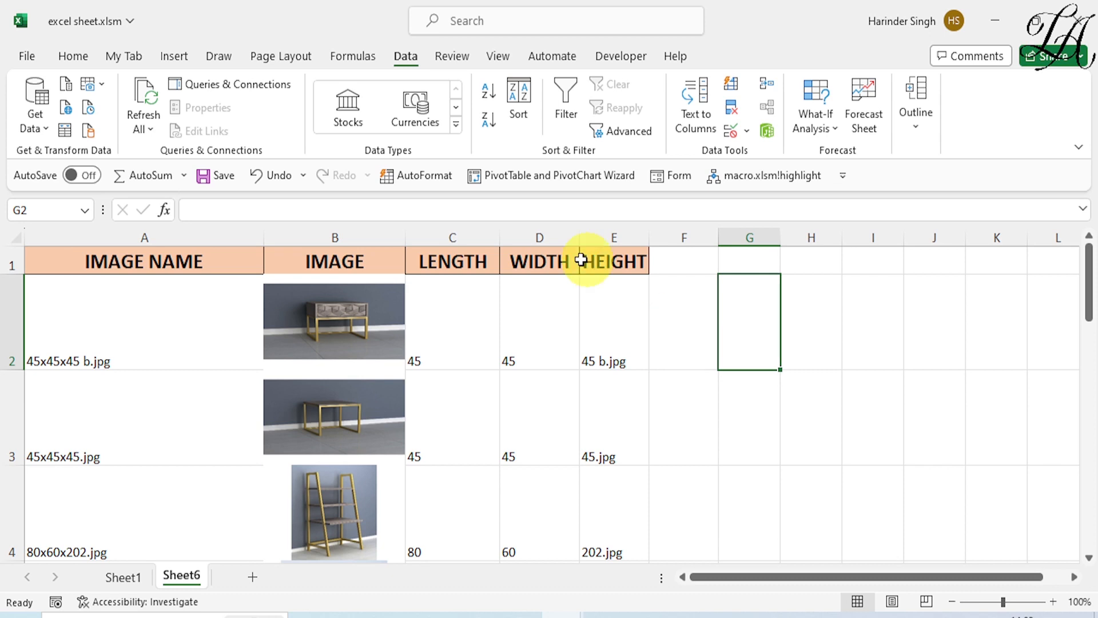
- Start Text to Columns on A2:A11 as delimited data, with Tab cleared and only the custom delimiter x enabled
drag(147, 353, 152, 409)
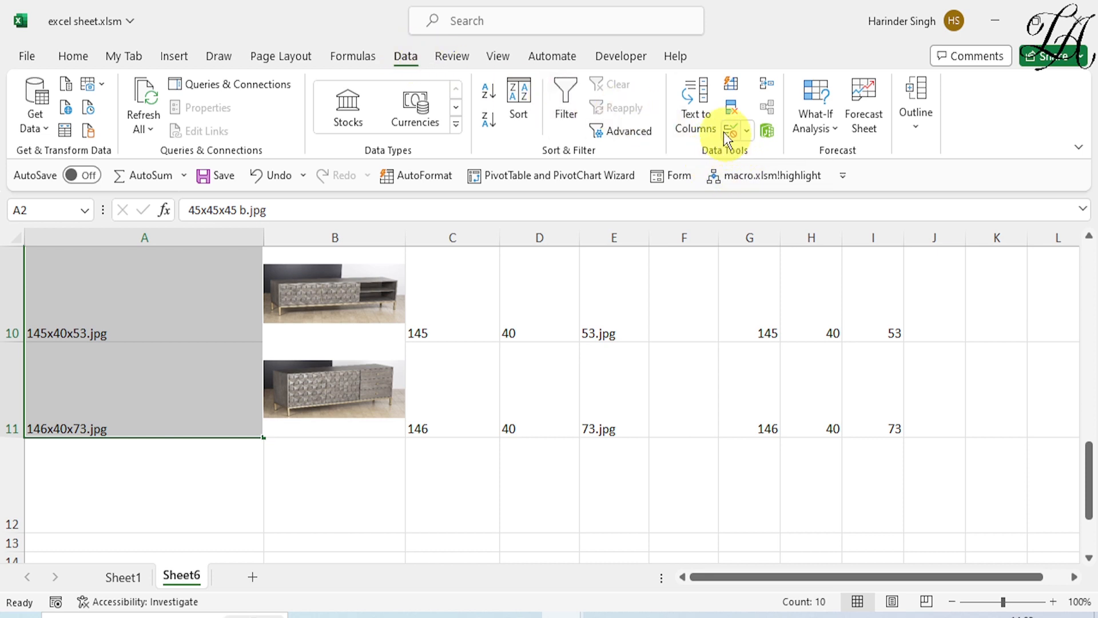
click(691, 92)
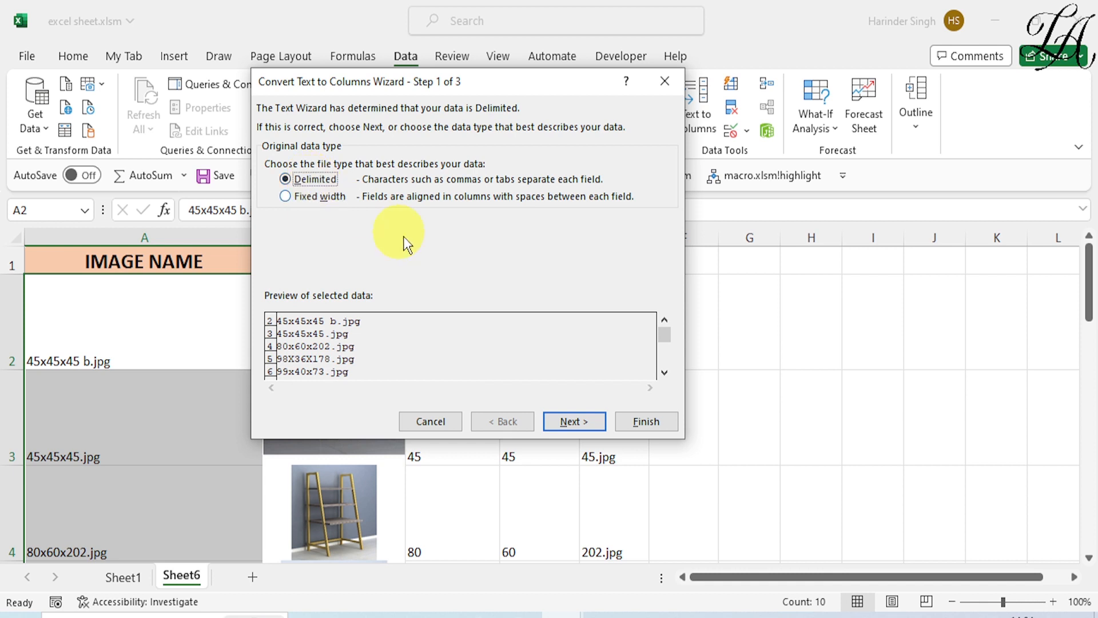
click(563, 417)
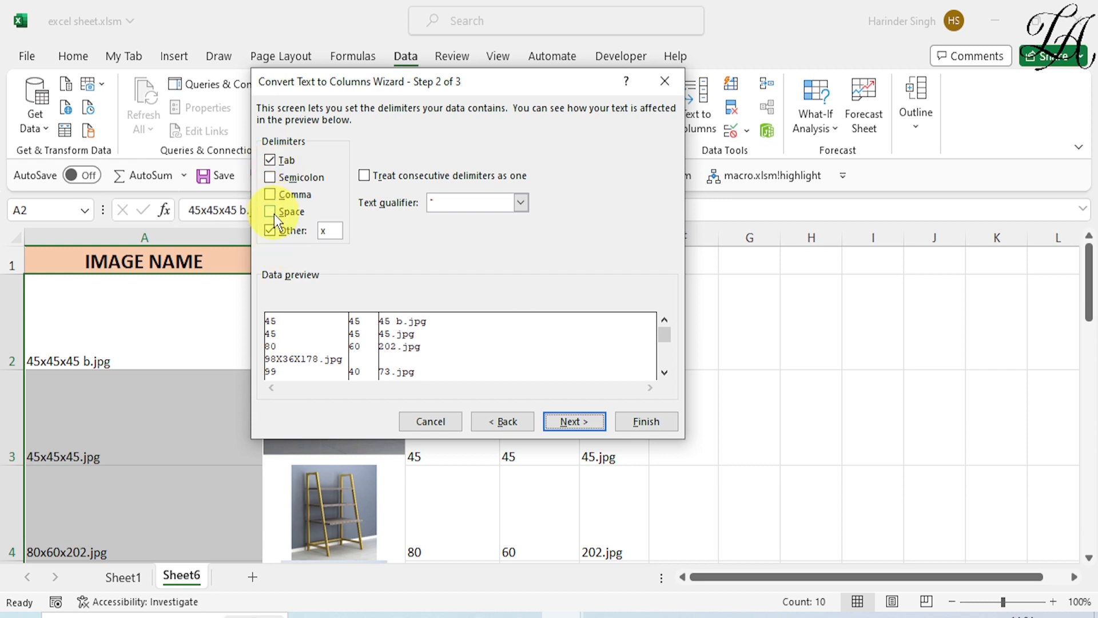
click(269, 159)
click(270, 231)
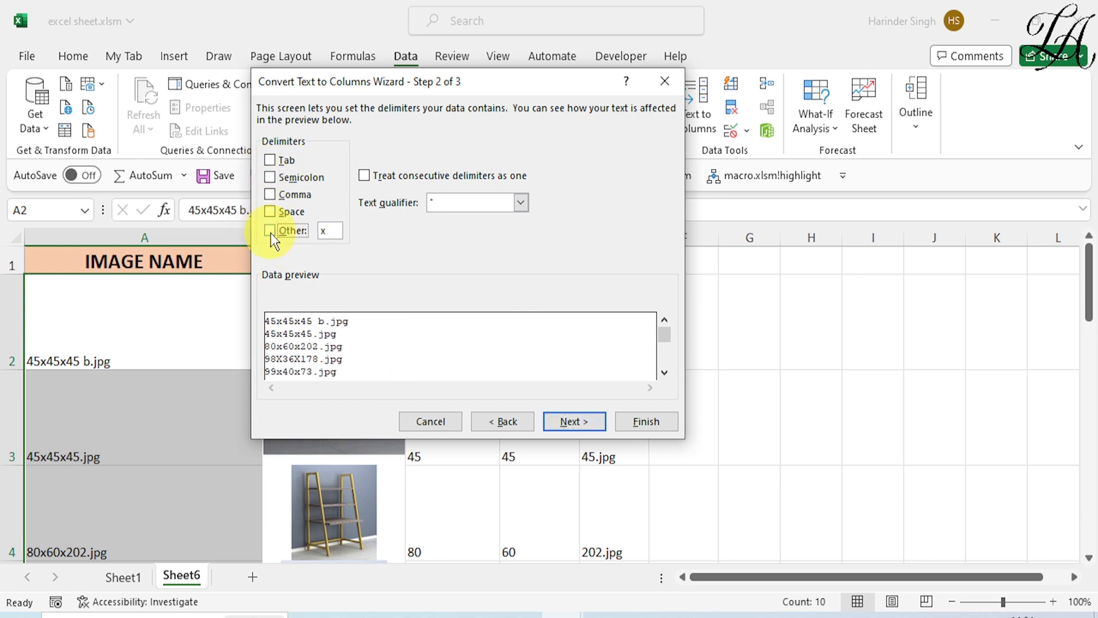
click(270, 231)
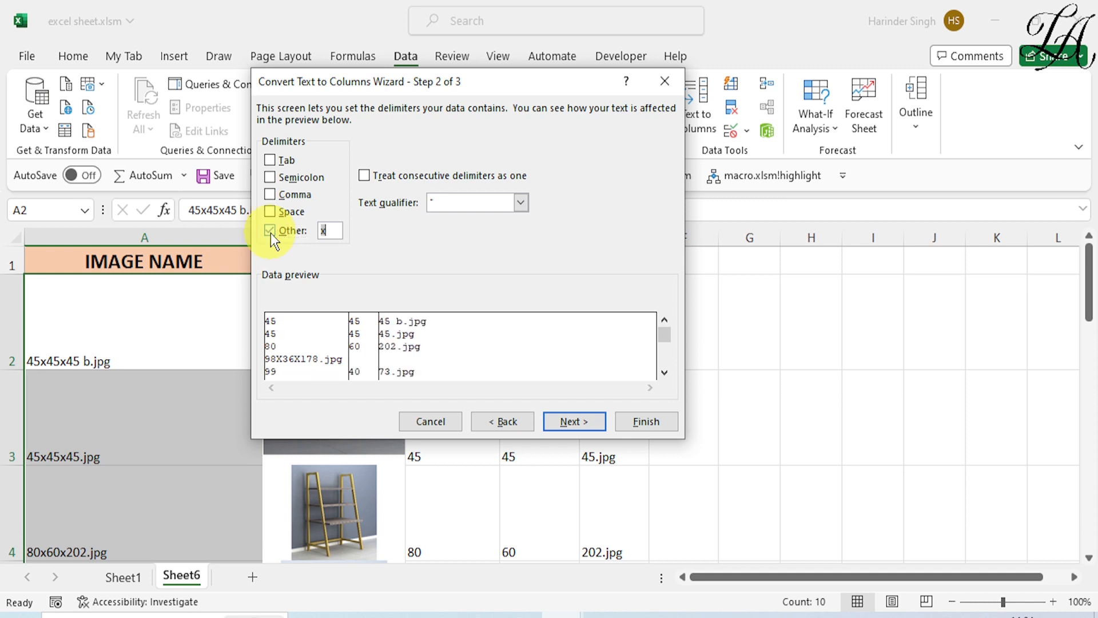
click(325, 231)
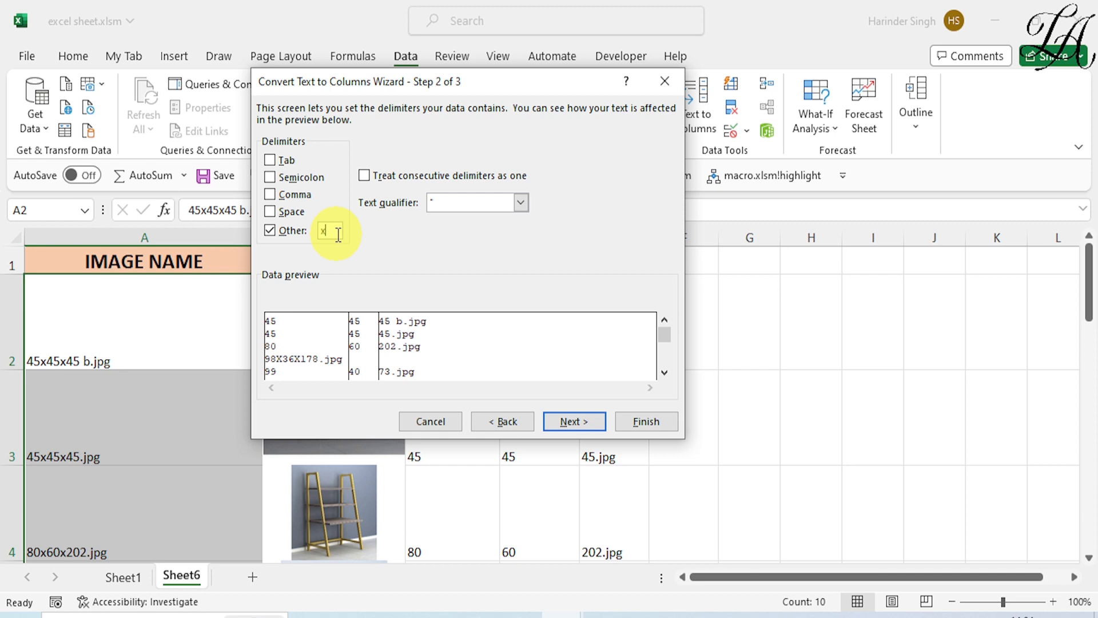
click(567, 419)
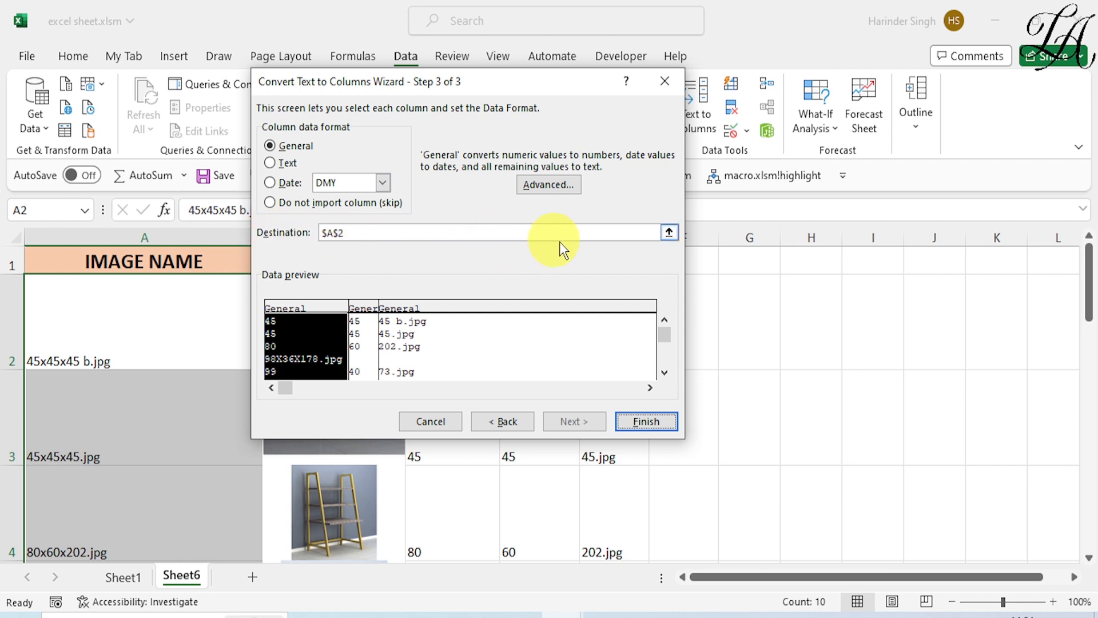
- Set the Text to Columns destination to $G$2, finish the split replacing existing data, and check the output in columns G to I
click(669, 233)
click(757, 346)
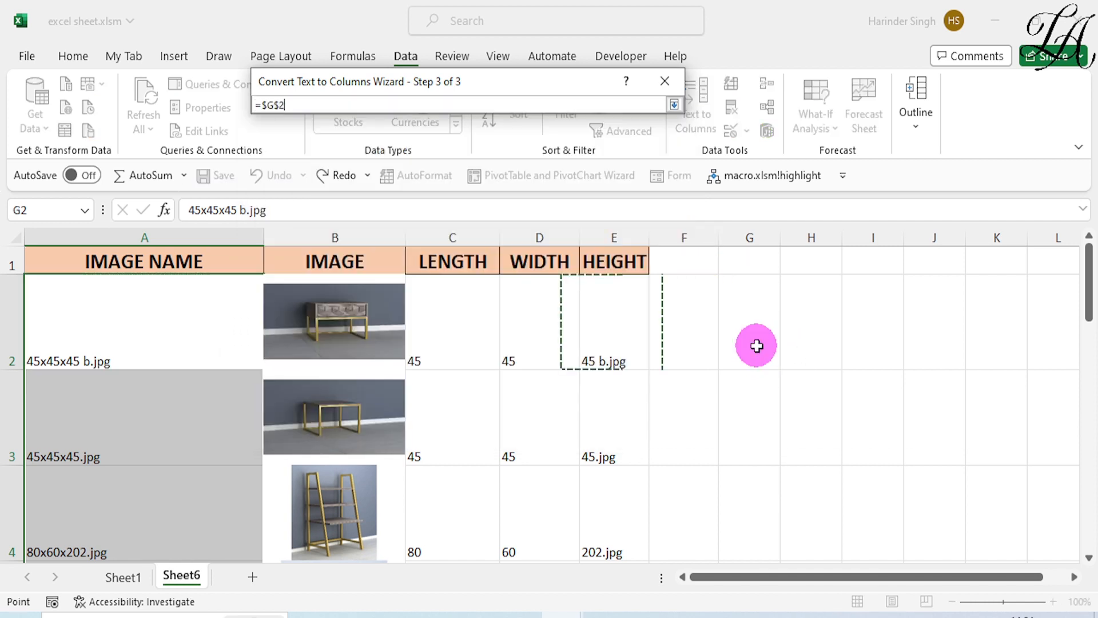
click(675, 105)
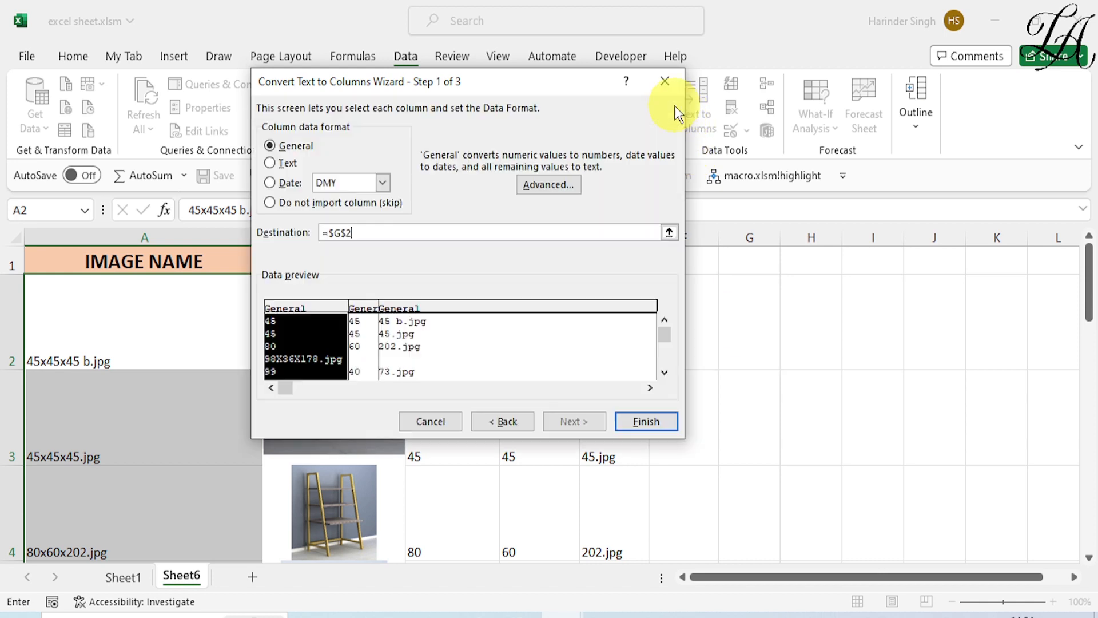
click(648, 426)
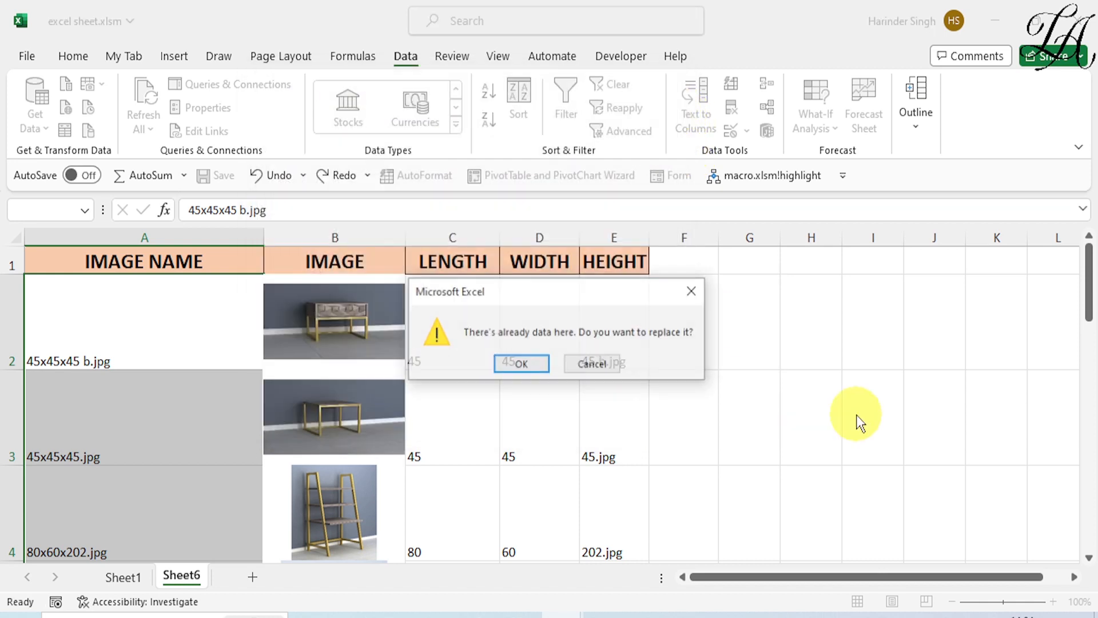
click(521, 364)
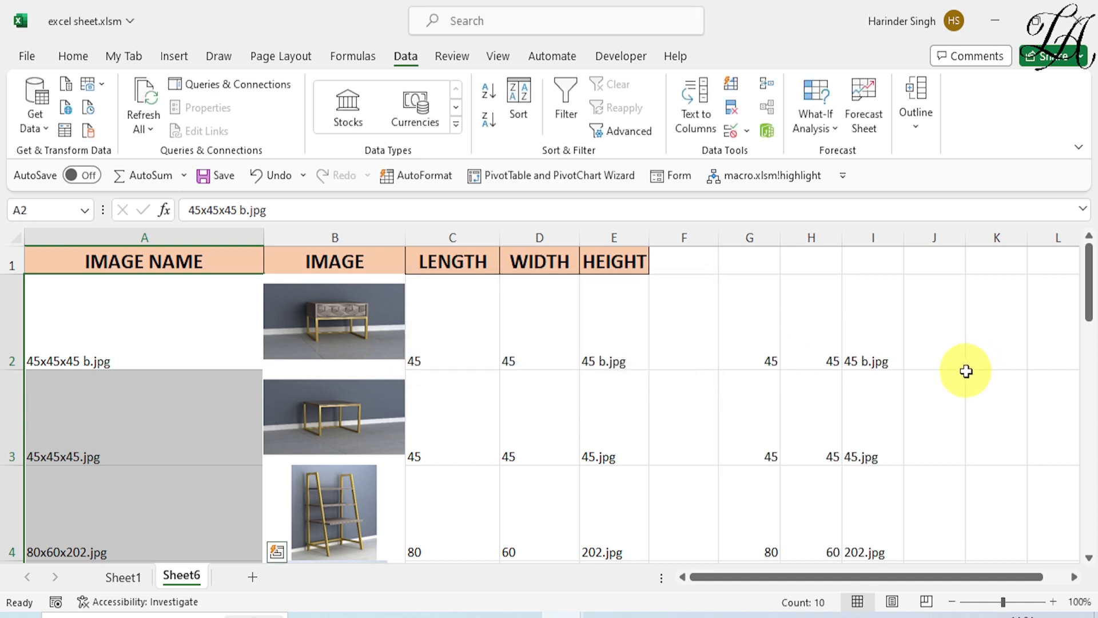
click(767, 351)
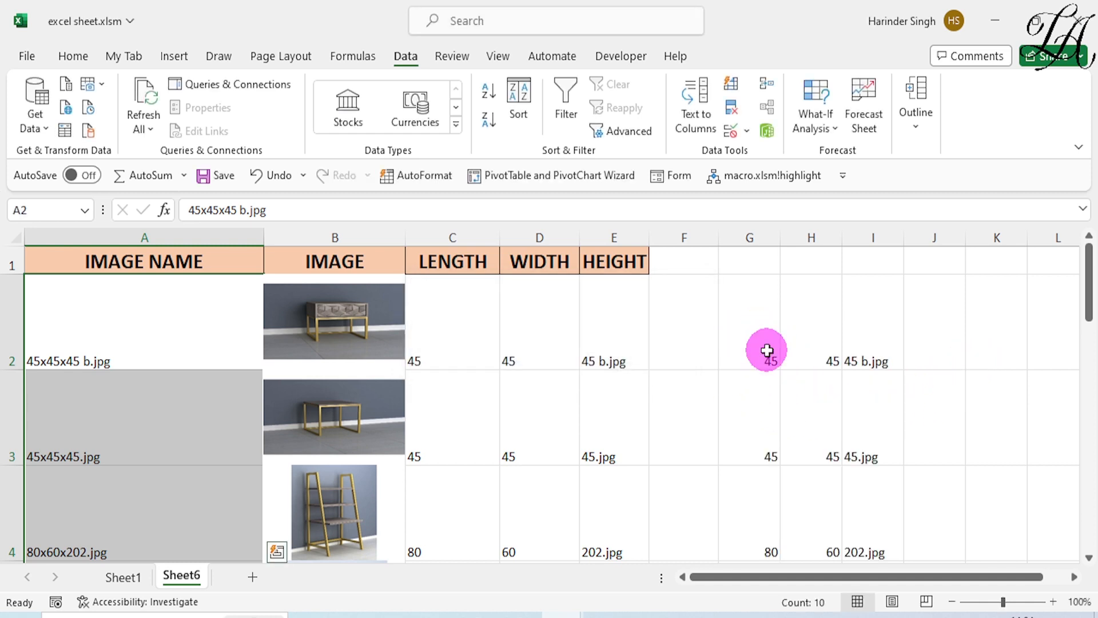
click(809, 346)
click(861, 342)
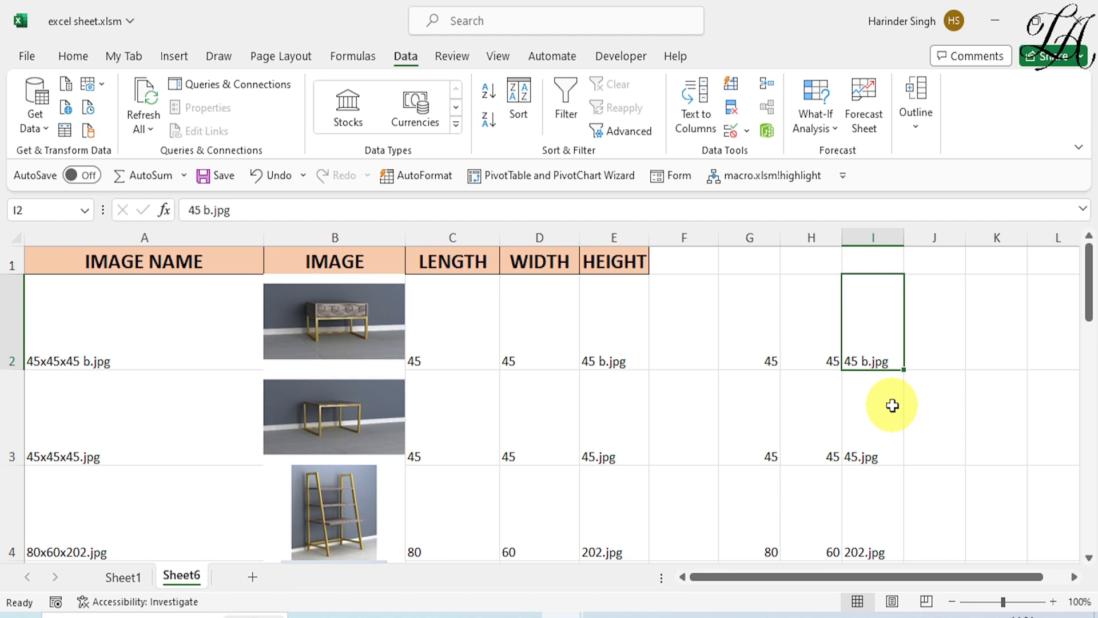
scroll(893, 405, down, 2)
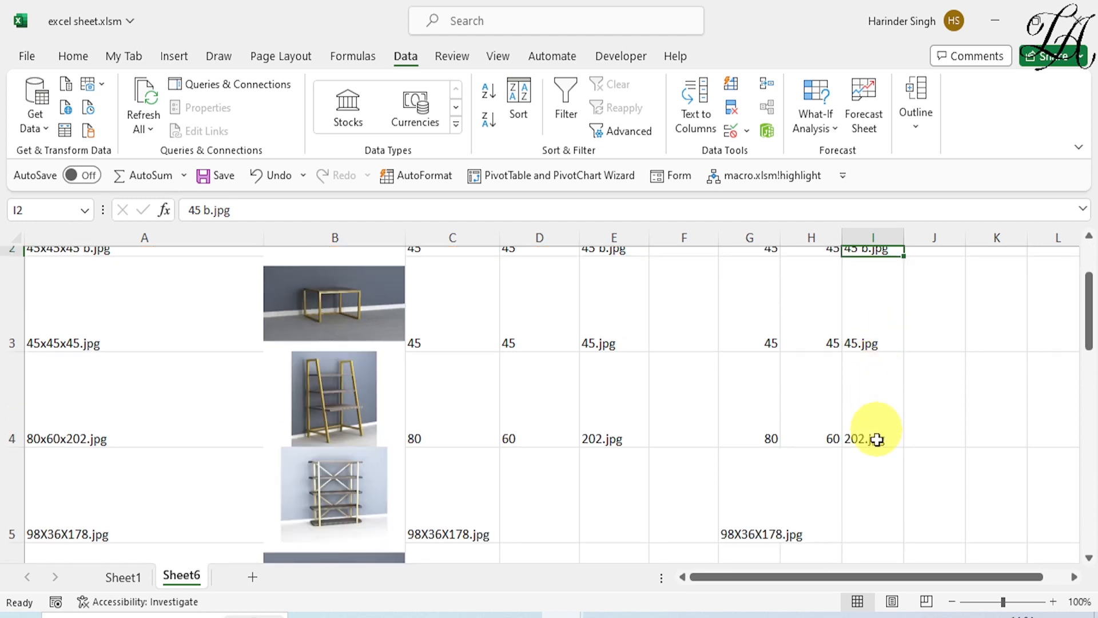
scroll(879, 423, up, 2)
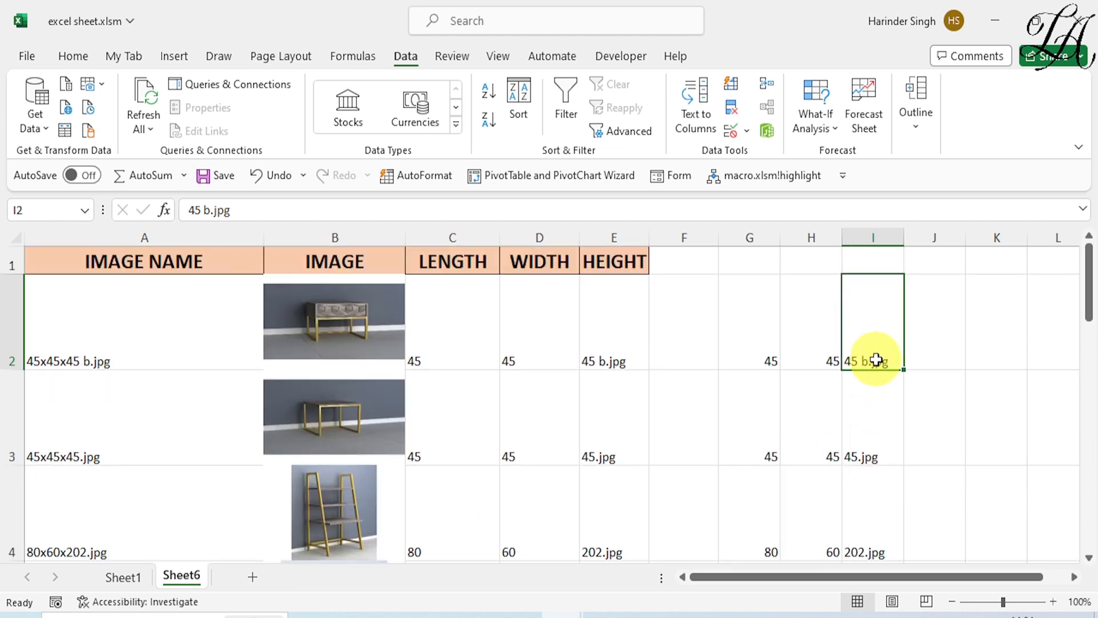
- Replace every .jpg in I2:I11 with nothing and close Find and Replace
drag(874, 338, 890, 414)
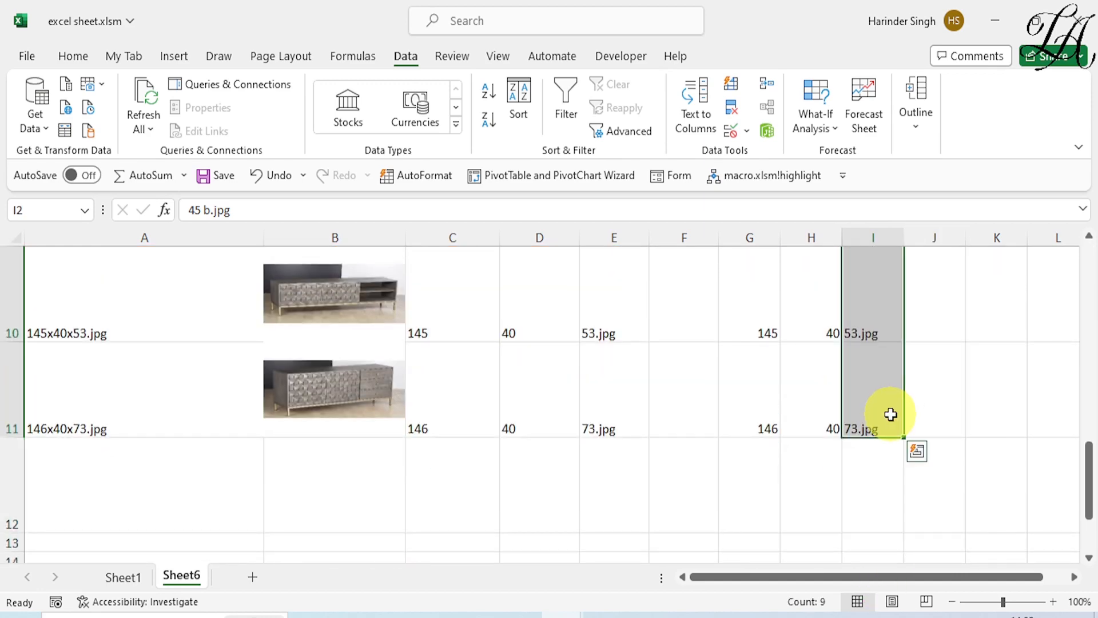
key(ctrl+h)
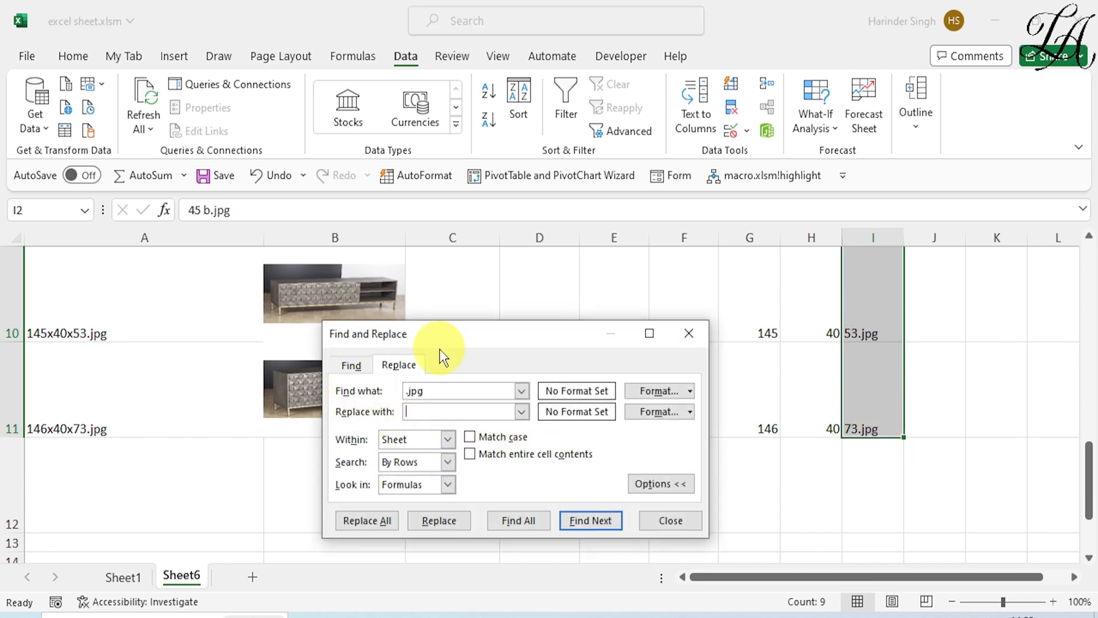
drag(446, 343, 485, 305)
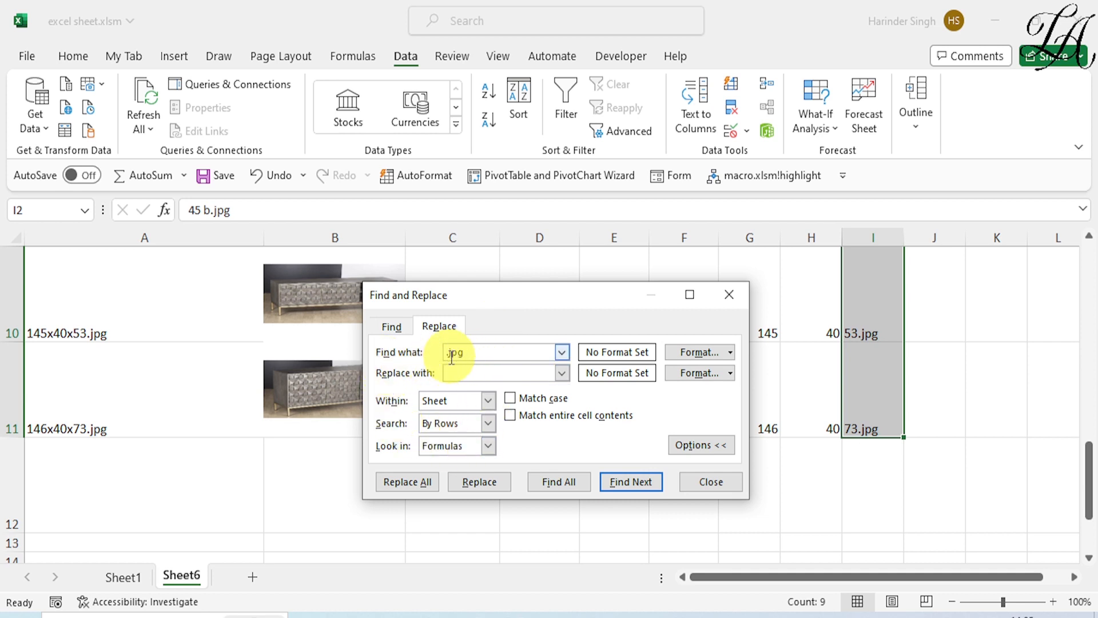
click(464, 373)
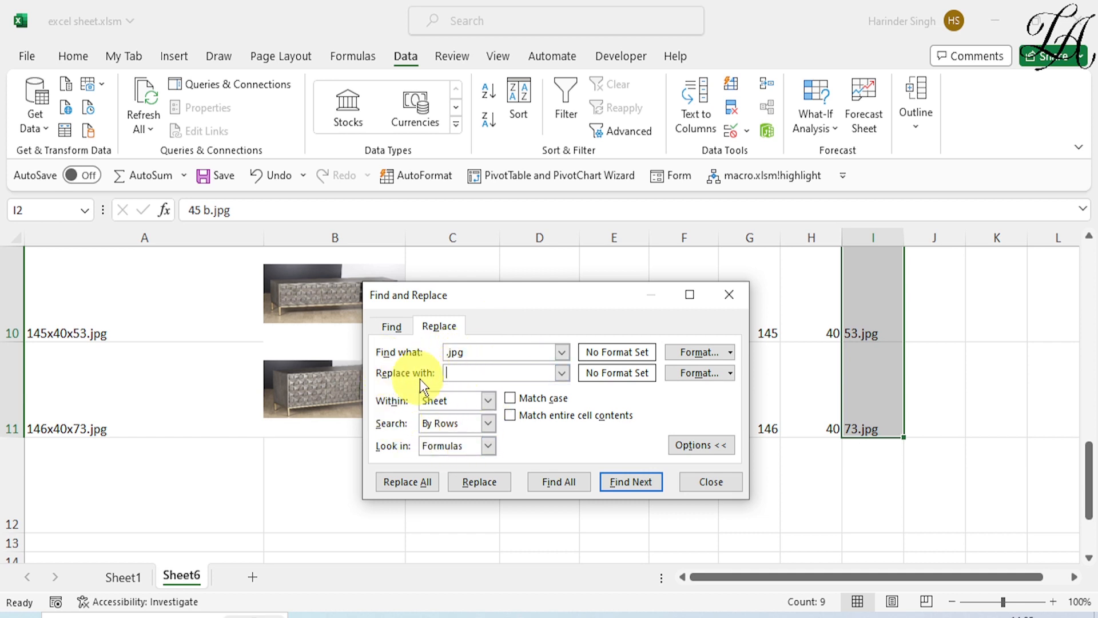
click(417, 482)
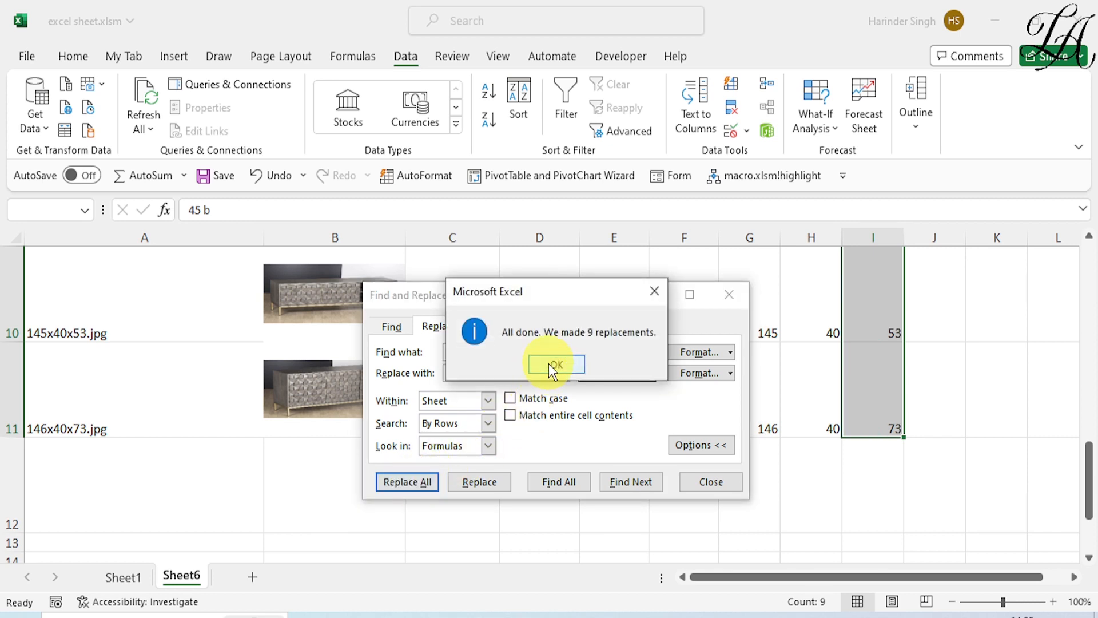
click(548, 363)
click(725, 482)
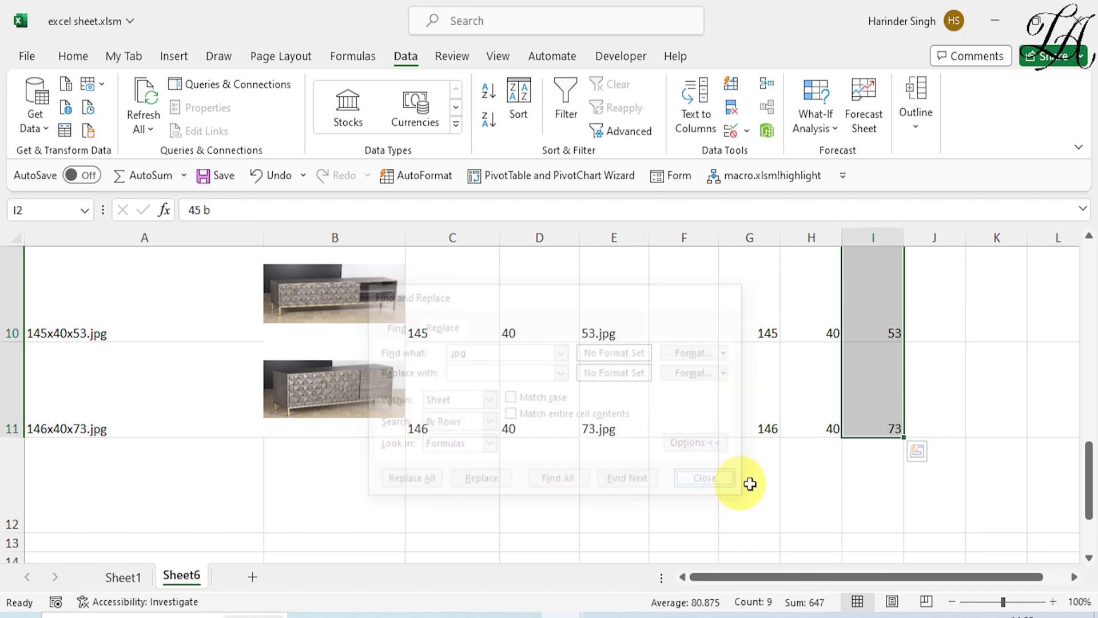
click(881, 498)
- Review the separated length, width and height values in columns G to I, including rows 2, 3 and 5
scroll(878, 469, up, 3)
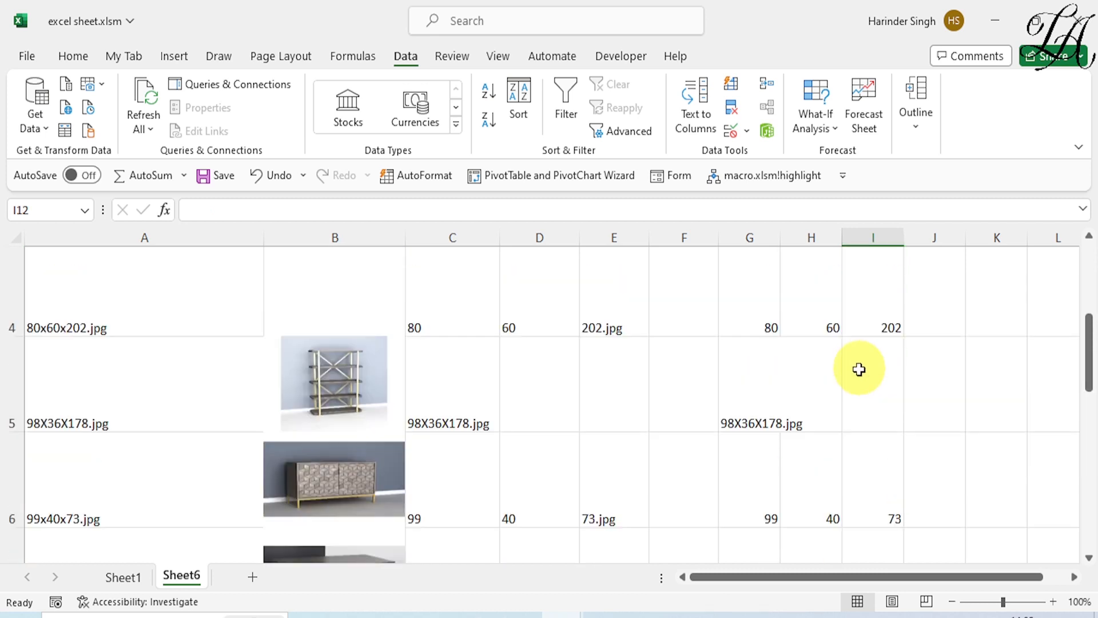
scroll(859, 369, up, 2)
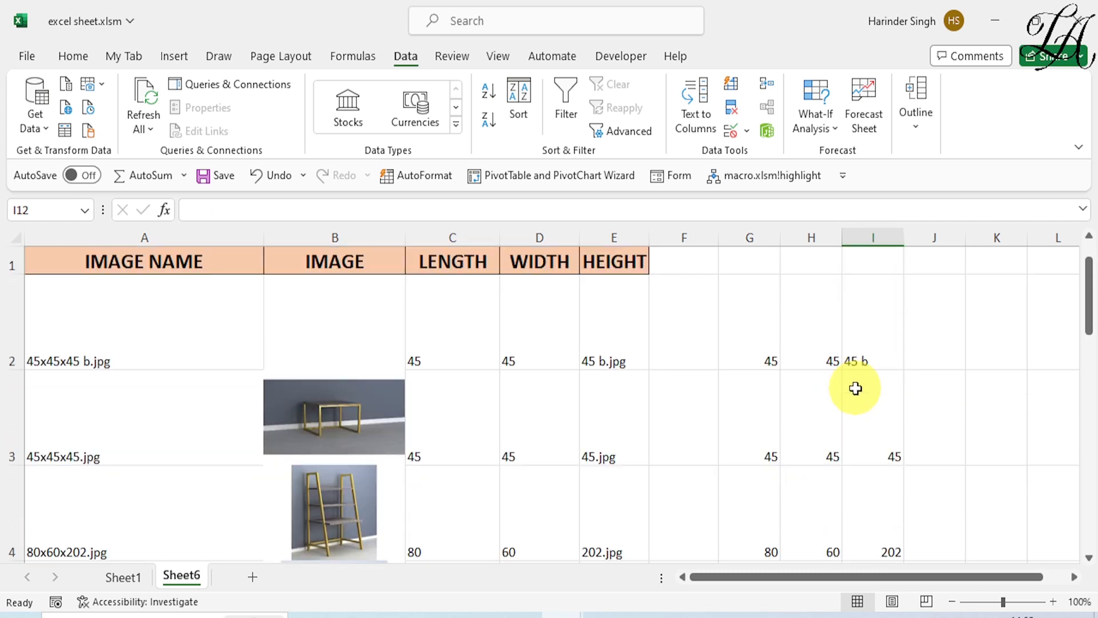
click(762, 353)
click(818, 355)
click(908, 352)
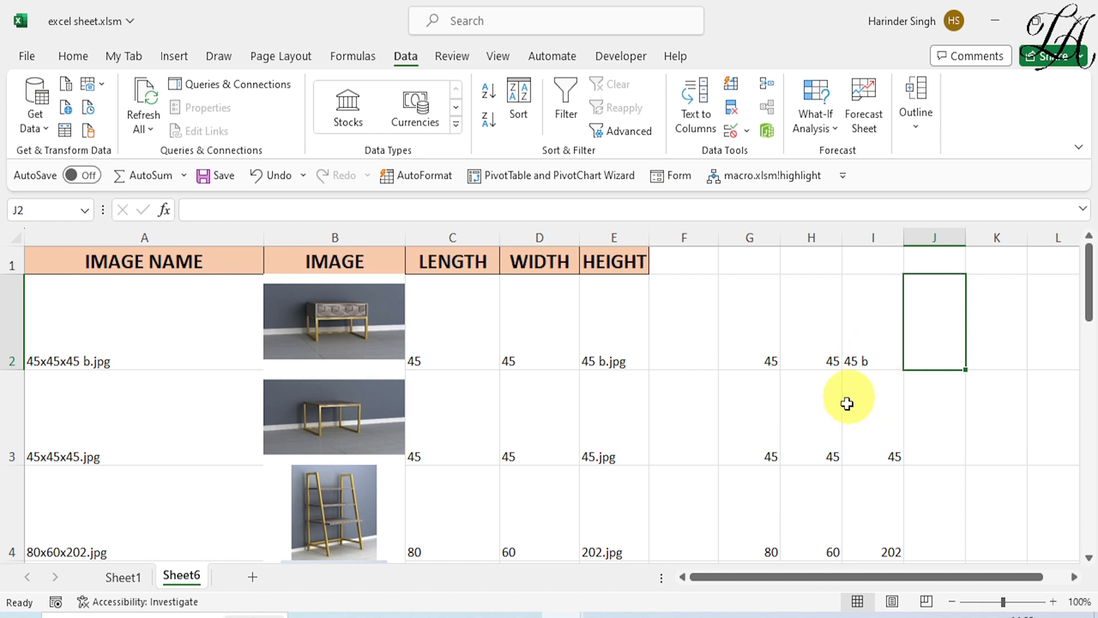
click(767, 449)
click(814, 452)
click(884, 443)
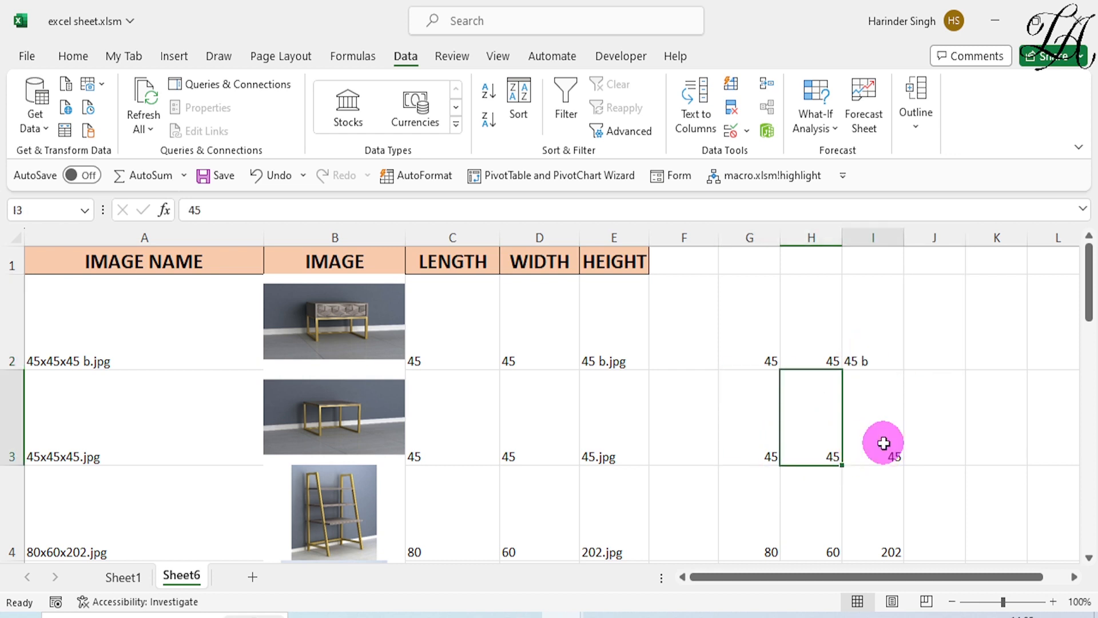
scroll(883, 443, down, 3)
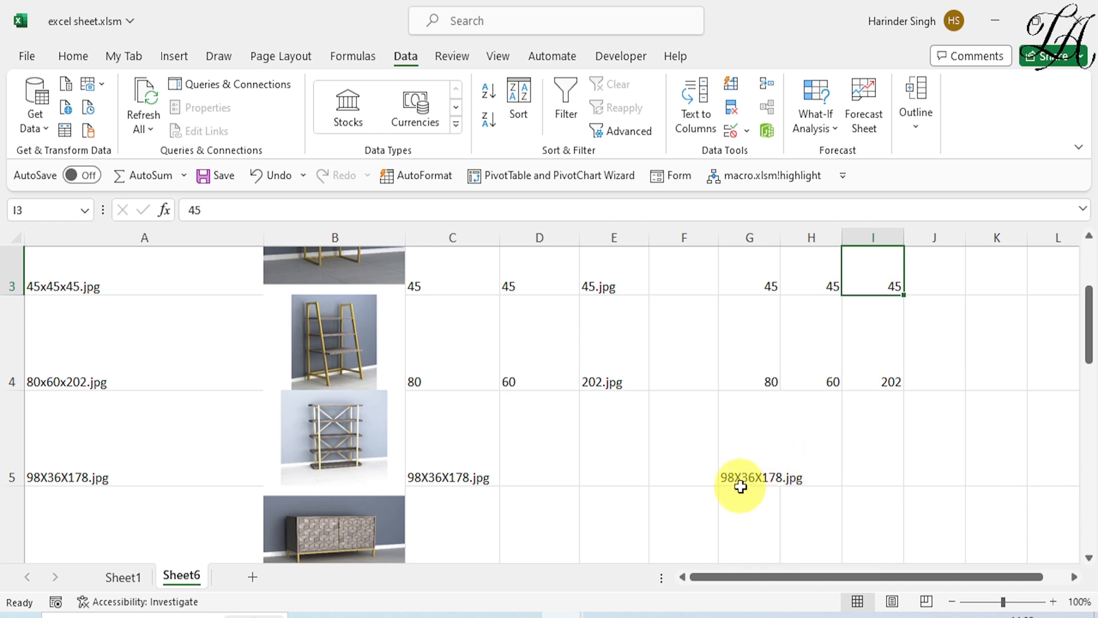
scroll(736, 481, up, 2)
scroll(734, 440, up, 2)
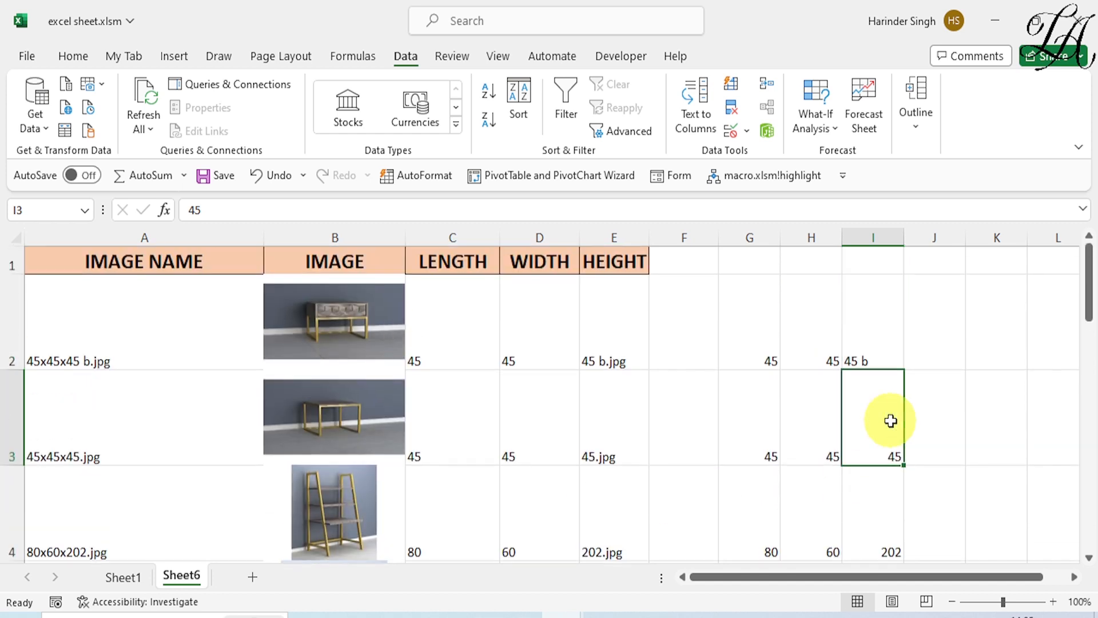